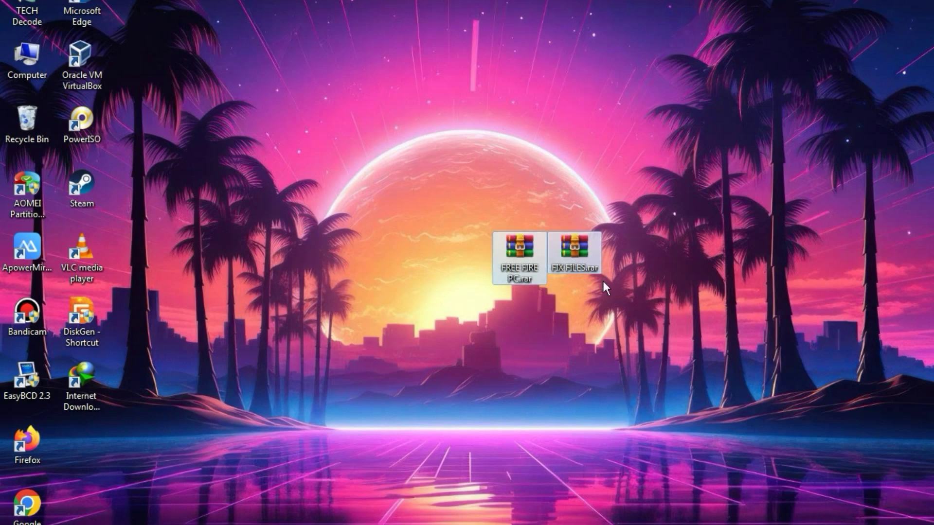
Extract the FREE FIRE PC.rar archive to a FREE FIRE PC folder on the desktop
right_click(560, 284)
click(586, 323)
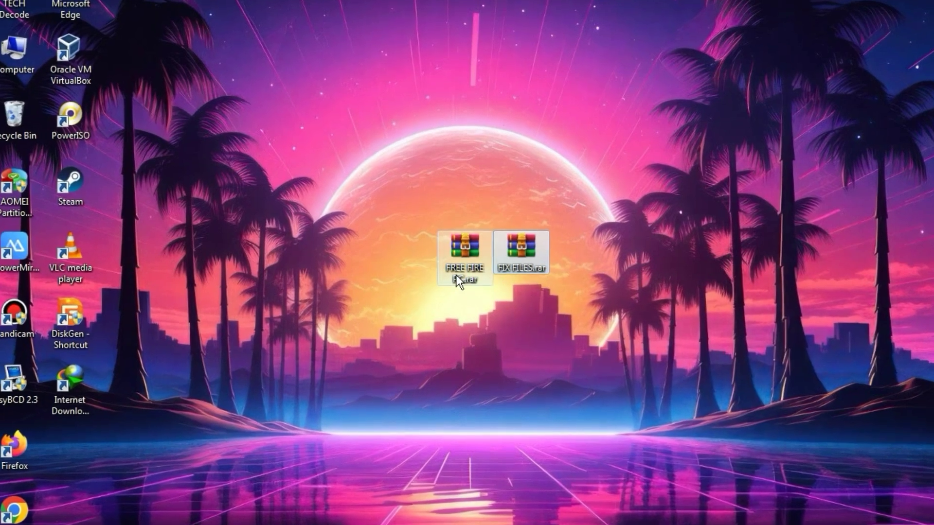
right_click(454, 276)
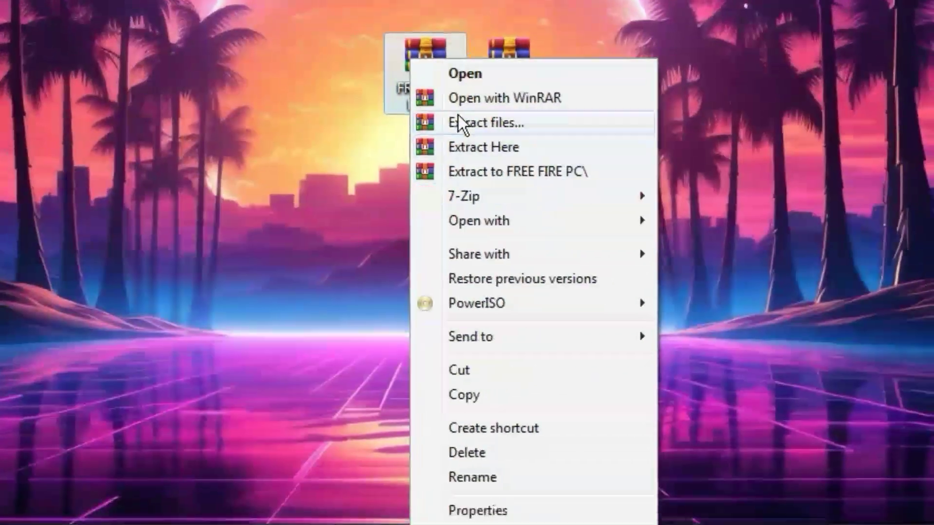
click(495, 305)
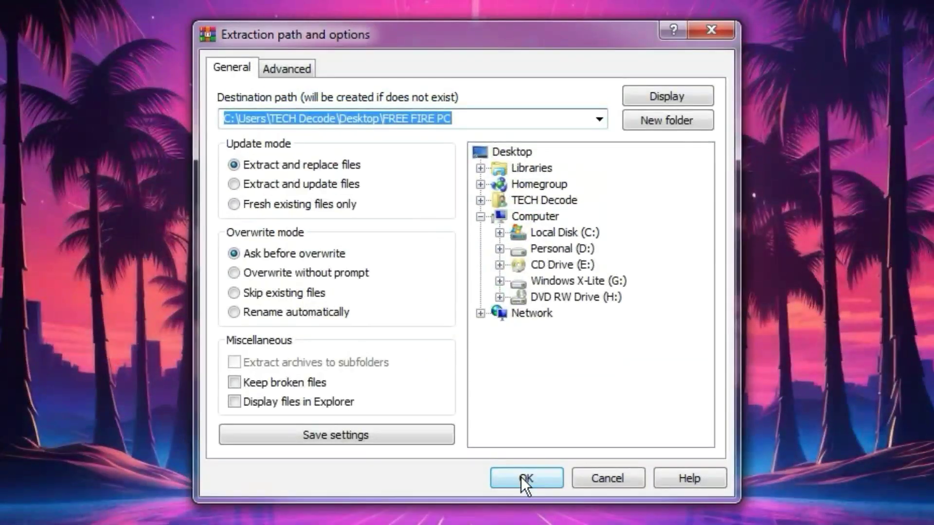
click(506, 387)
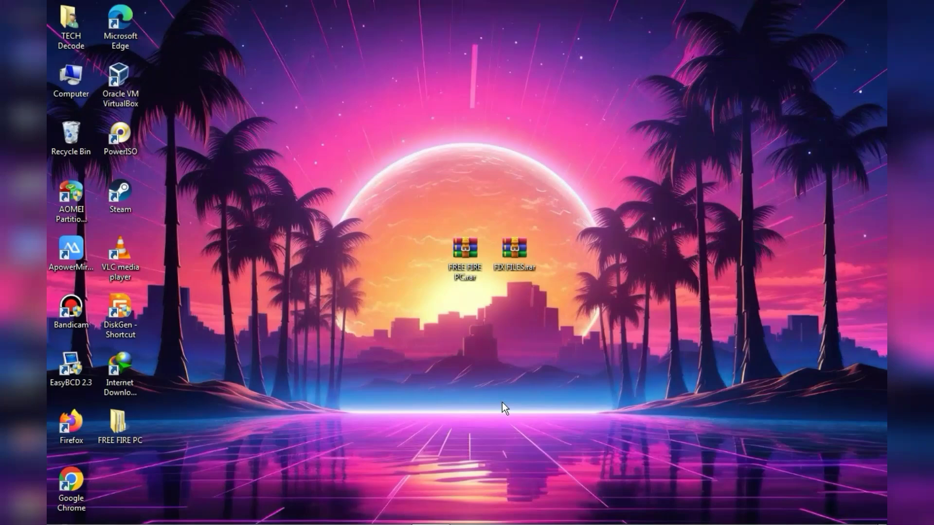
Reposition the FIX FILES.rar archive on the desktop and extract it into its own FIX FILES folder
drag(508, 256, 511, 314)
right_click(501, 321)
click(500, 402)
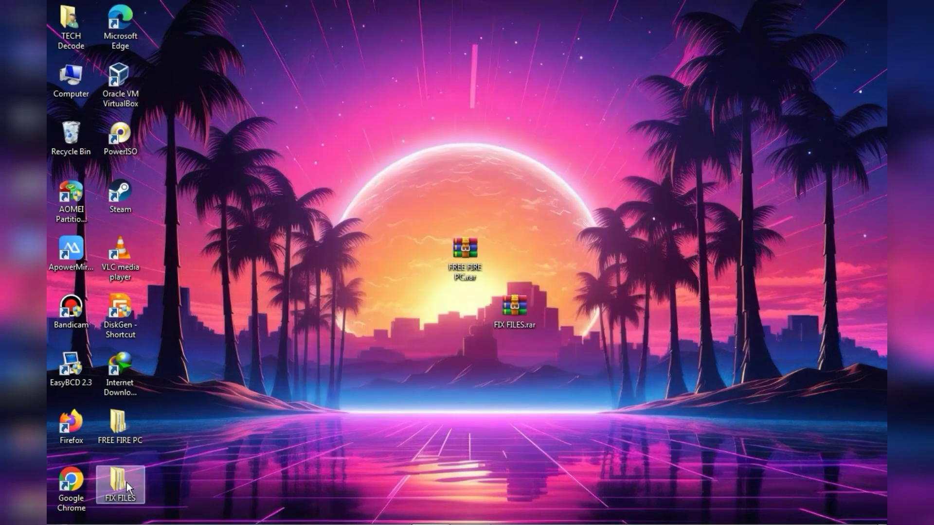
Move all files from the inner FIX FILES folder into the ProjectTitan Engine folder inside FREE FIRE PC
double_click(119, 484)
double_click(118, 425)
double_click(202, 89)
double_click(195, 90)
double_click(683, 89)
drag(606, 179, 646, 84)
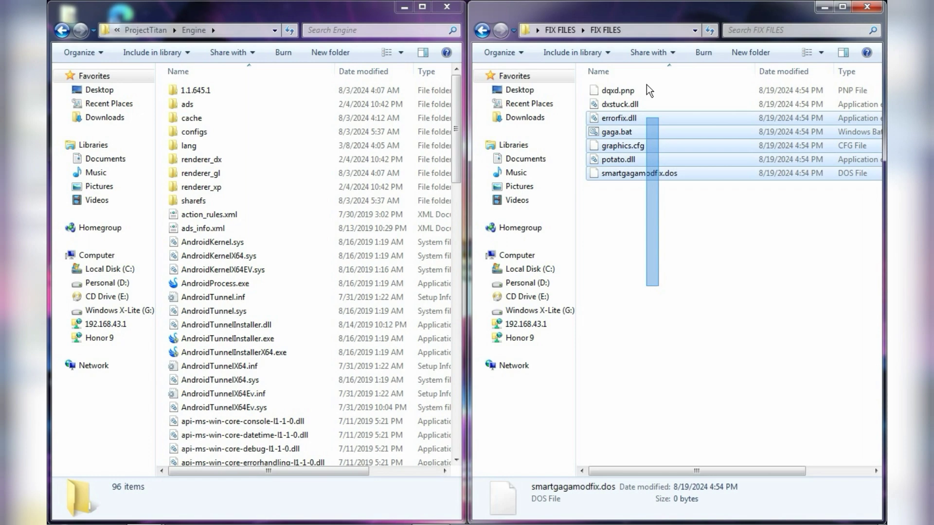
drag(713, 145, 383, 387)
Create a desktop shortcut for ProjectTitan.exe from the Engine folder
scroll(220, 337, down, 8)
click(221, 336)
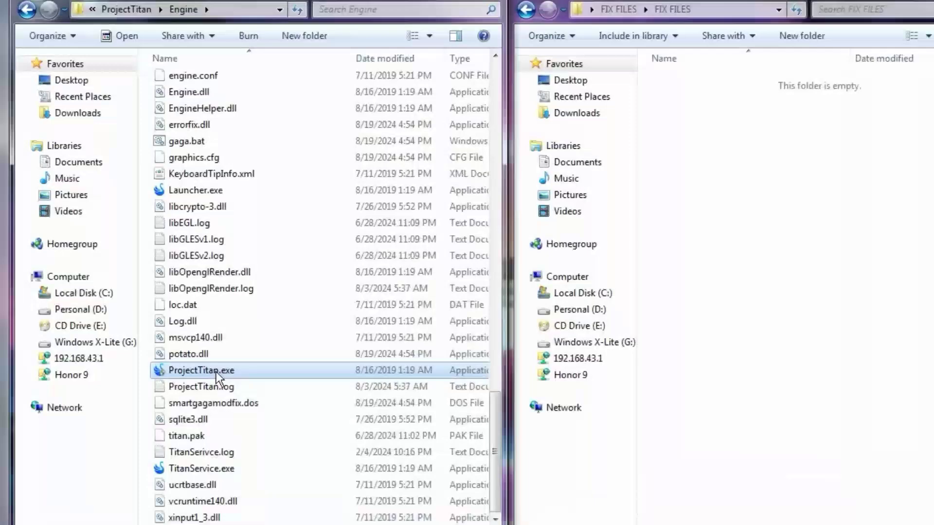
right_click(216, 371)
mouse_move(472, 250)
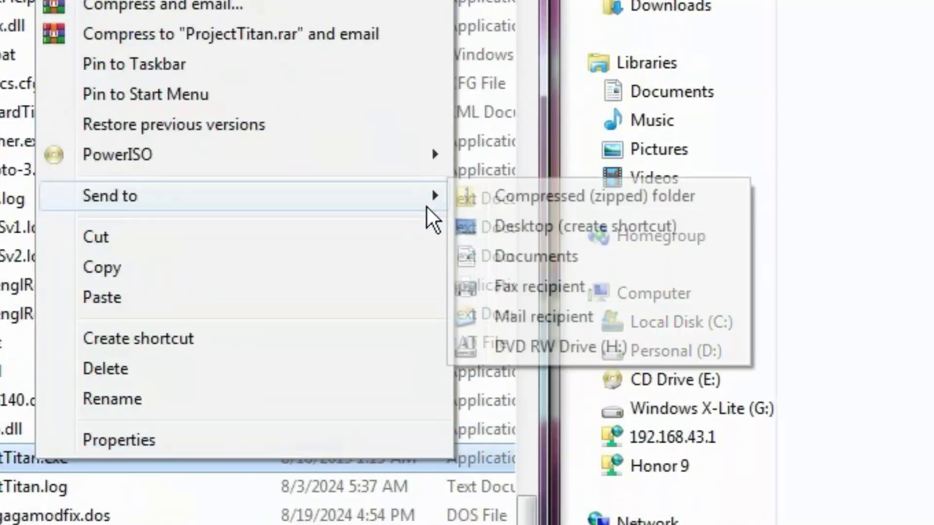
click(534, 226)
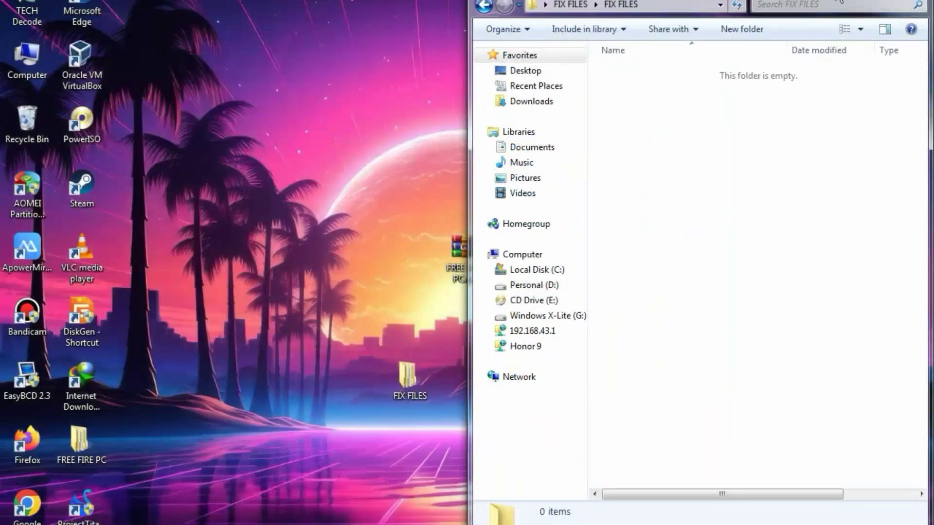
Close the remaining folder window and launch the emulator from the ProjectTitan.exe shortcut placed in a free area of the desktop
key(alt+F4)
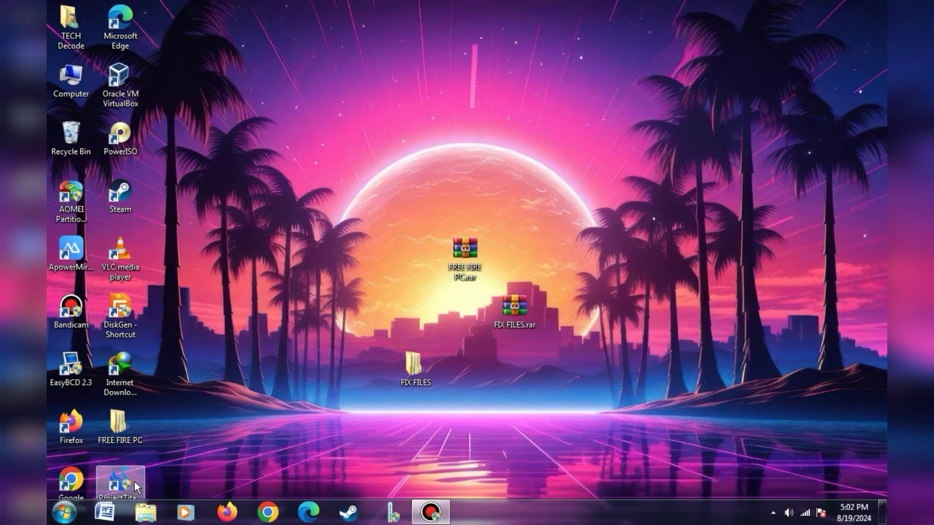
drag(97, 506, 273, 322)
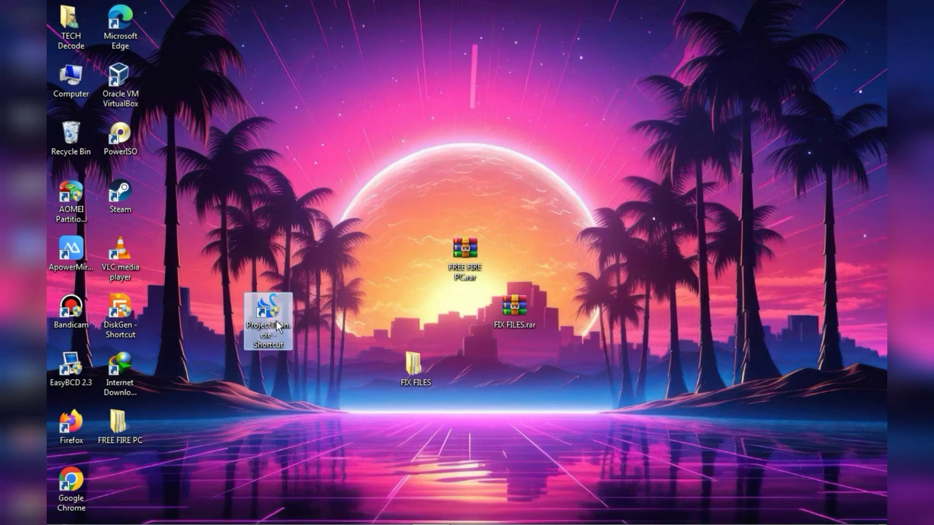
double_click(277, 321)
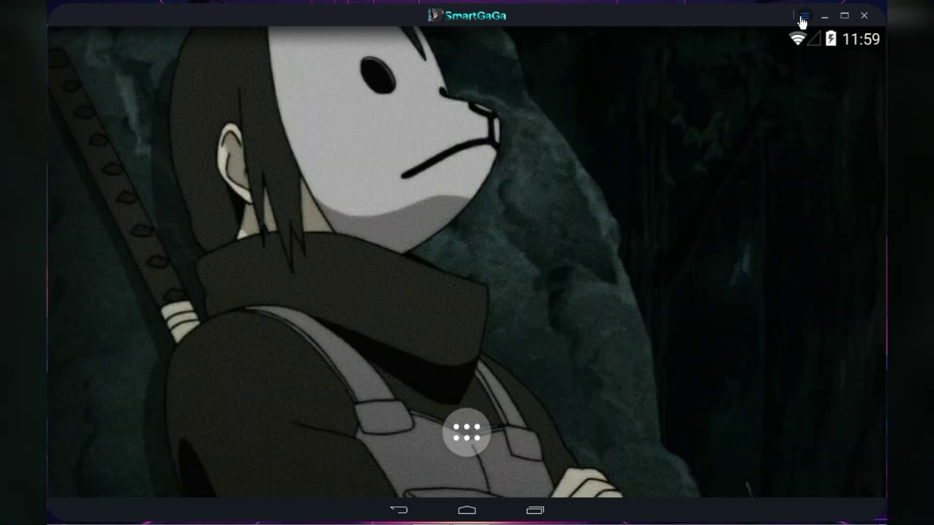
Set a custom emulator resolution of 800 by 600 with 240 DPI in the advanced settings
click(803, 17)
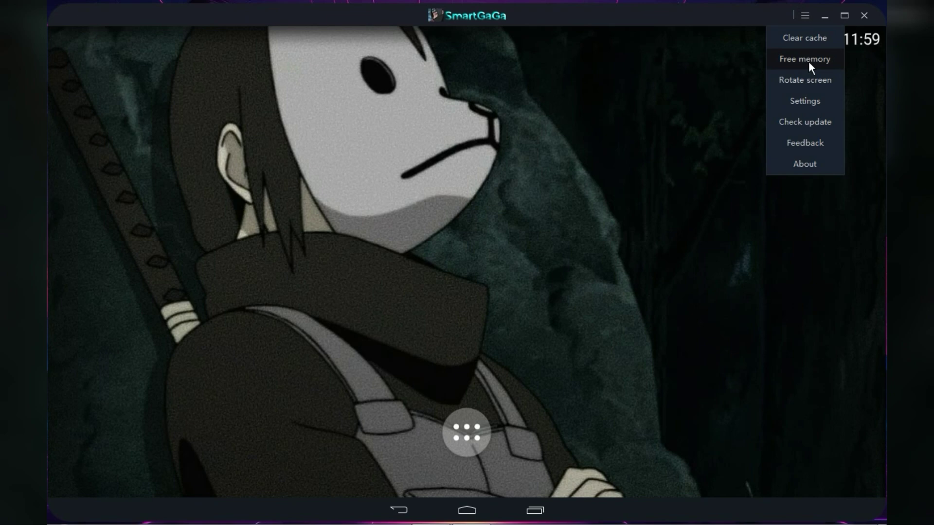
click(803, 96)
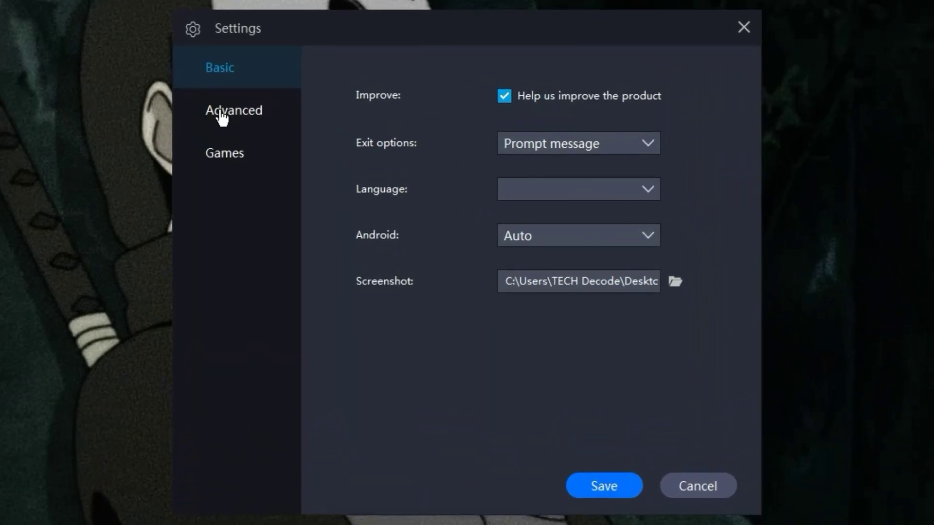
click(222, 115)
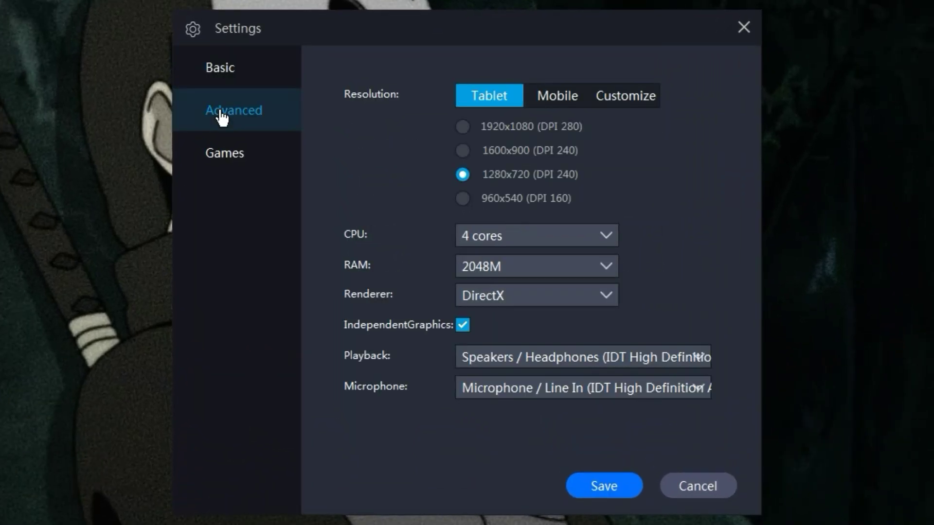
click(607, 98)
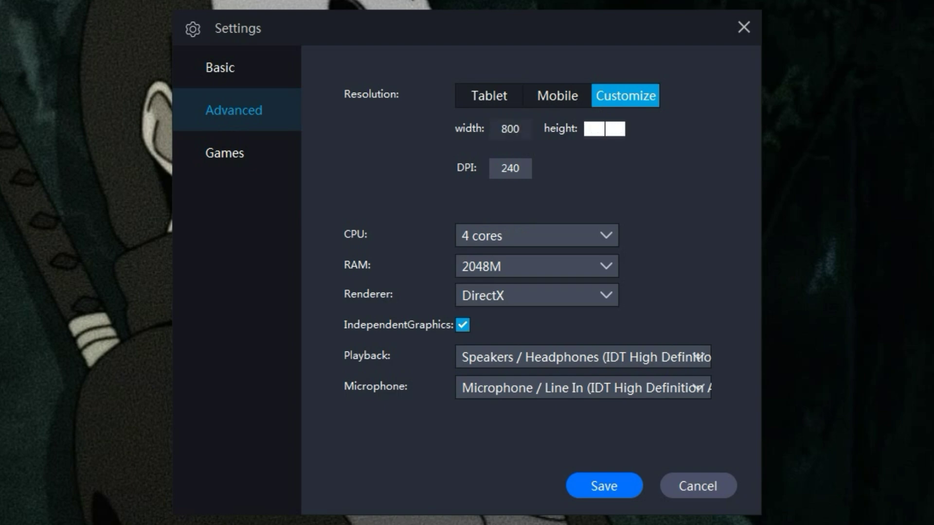
Set the emulator's CPU allocation to 2 cores
click(517, 233)
click(517, 233)
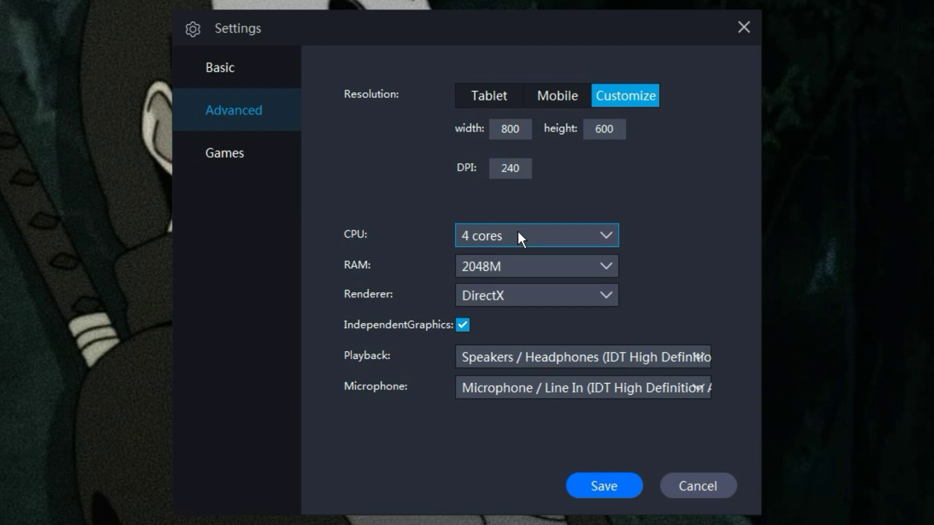
click(518, 260)
click(525, 285)
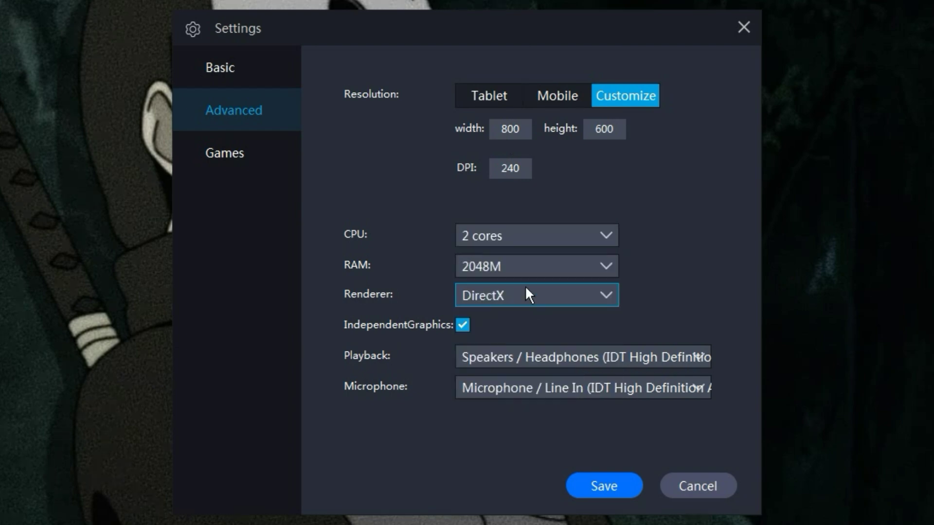
Check the PUBG MOBILE game settings, then save the emulator settings and reboot it to apply them
click(220, 171)
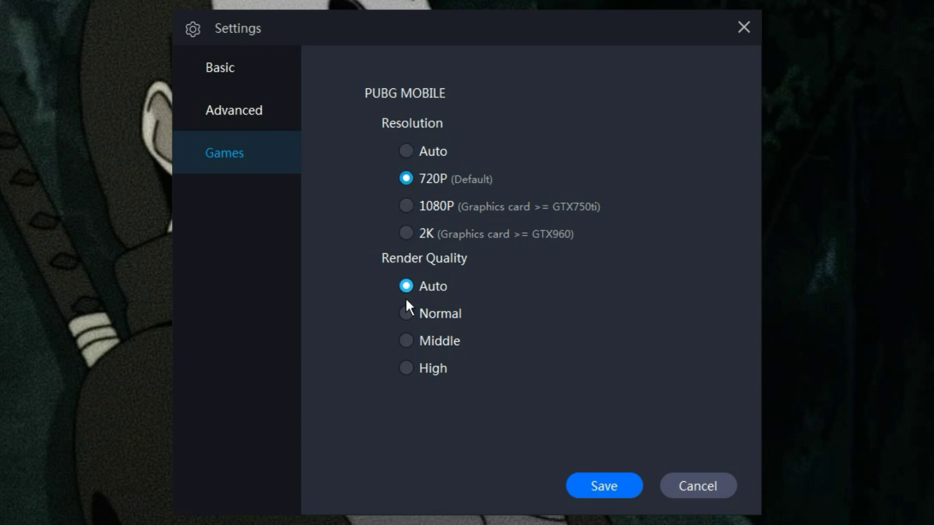
click(597, 485)
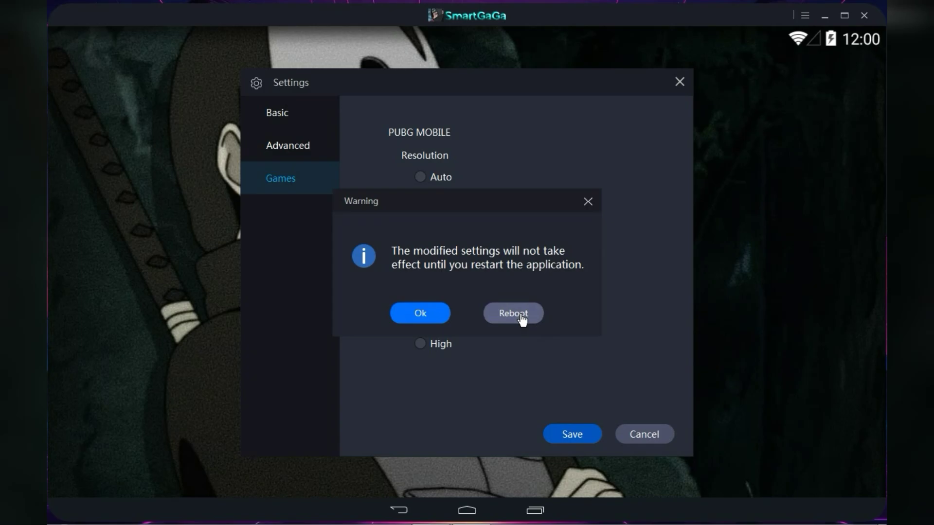
click(521, 315)
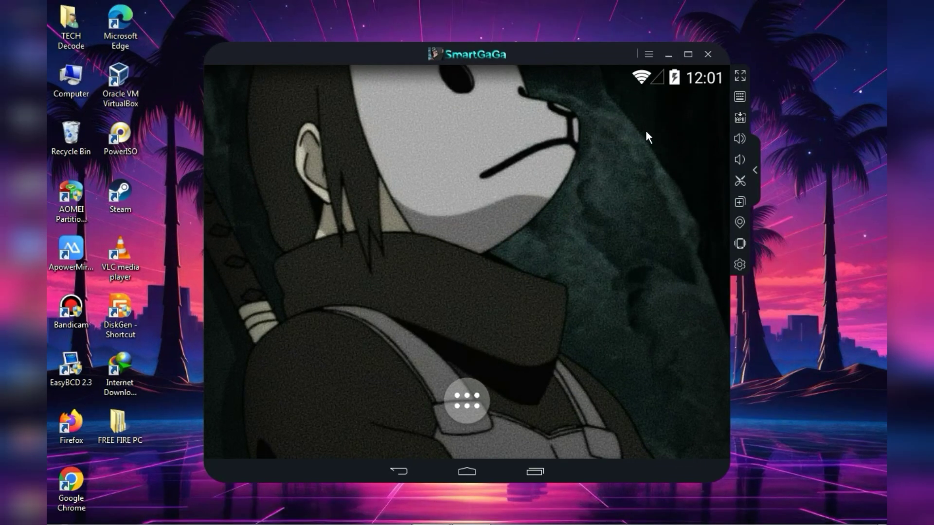
Place the FreeFire Normal OB45.apk file beside the emulator window and install it in the emulator
drag(628, 60, 338, 69)
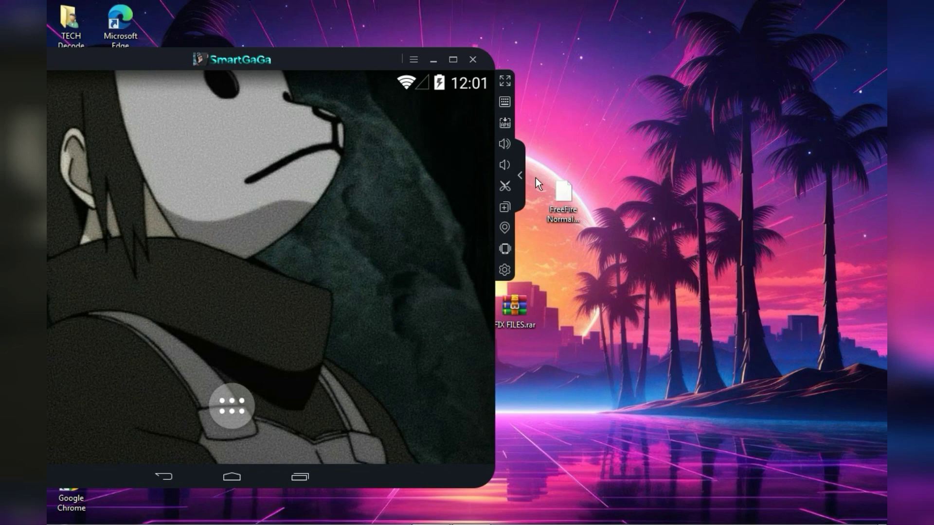
drag(780, 302, 780, 303)
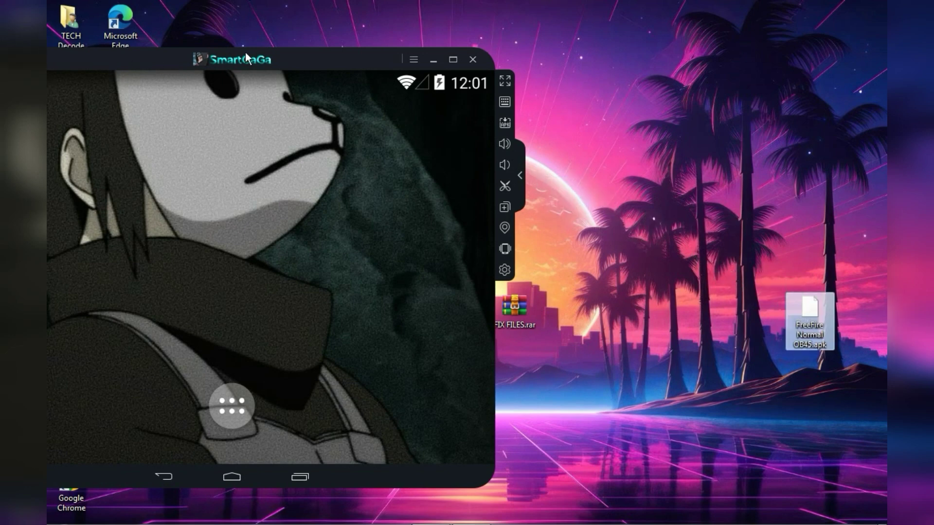
drag(245, 54, 470, 57)
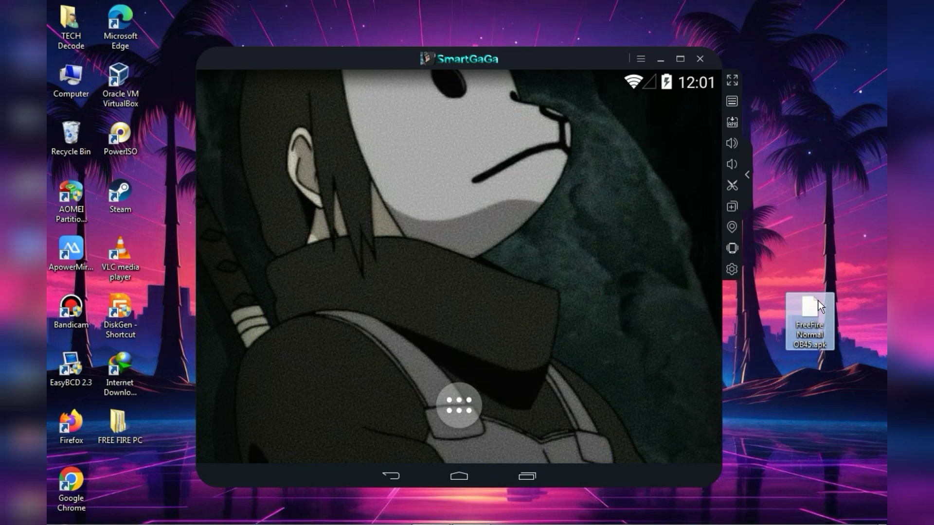
drag(515, 298, 515, 299)
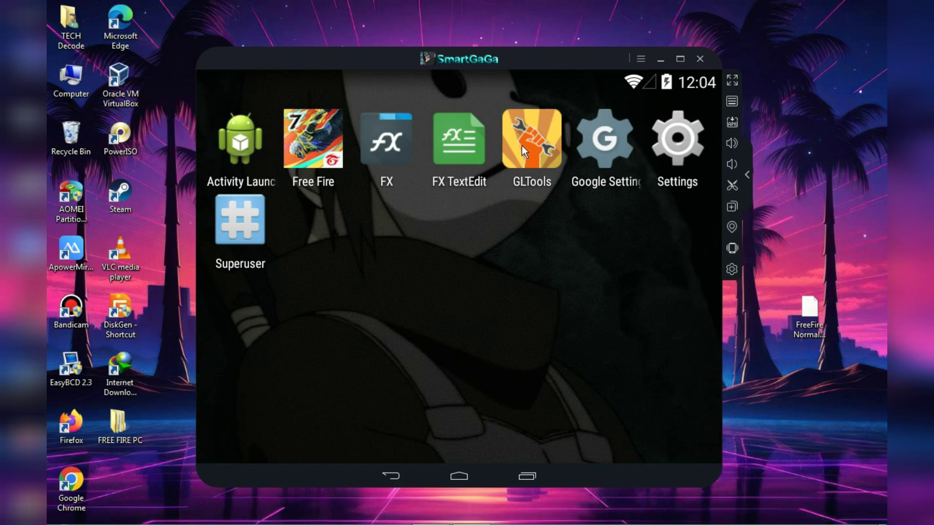
Open the option to add a Google account in the Android settings
click(672, 139)
scroll(495, 362, down, 5)
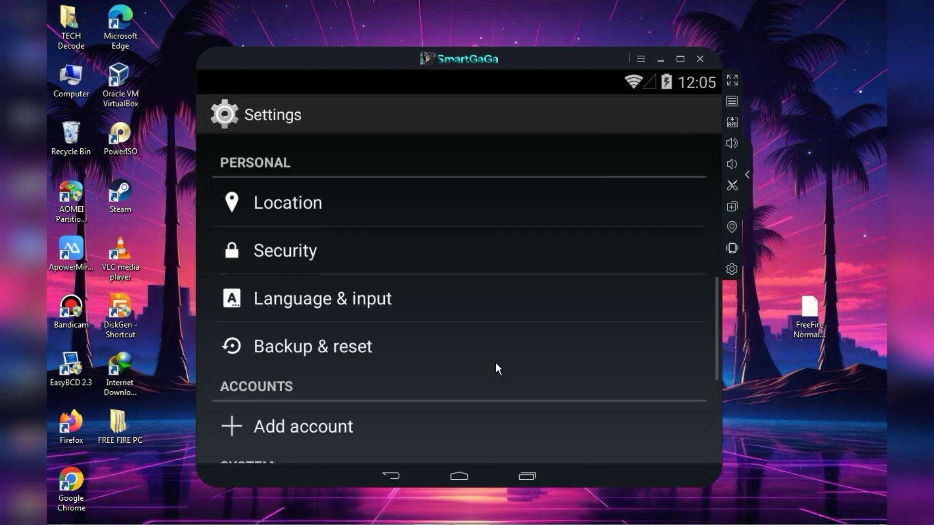
scroll(496, 365, down, 5)
scroll(496, 364, up, 4)
scroll(496, 365, down, 5)
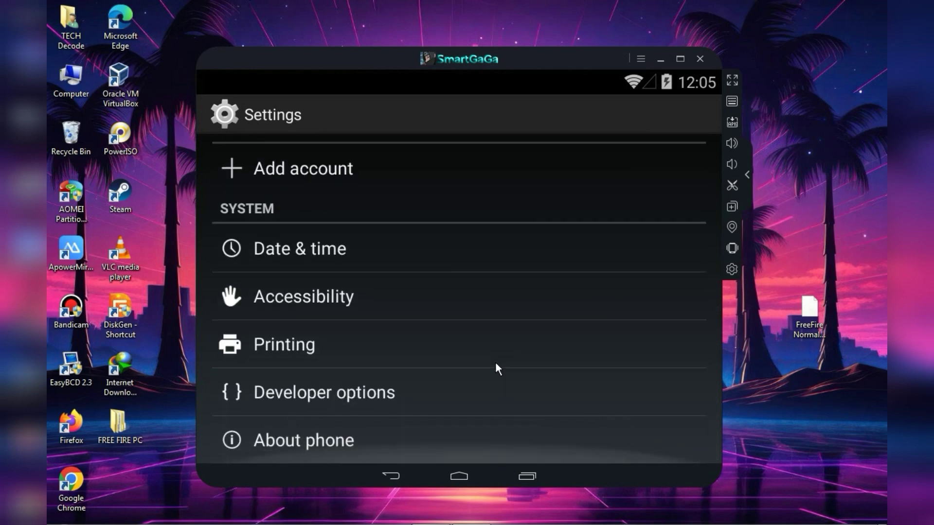
click(317, 172)
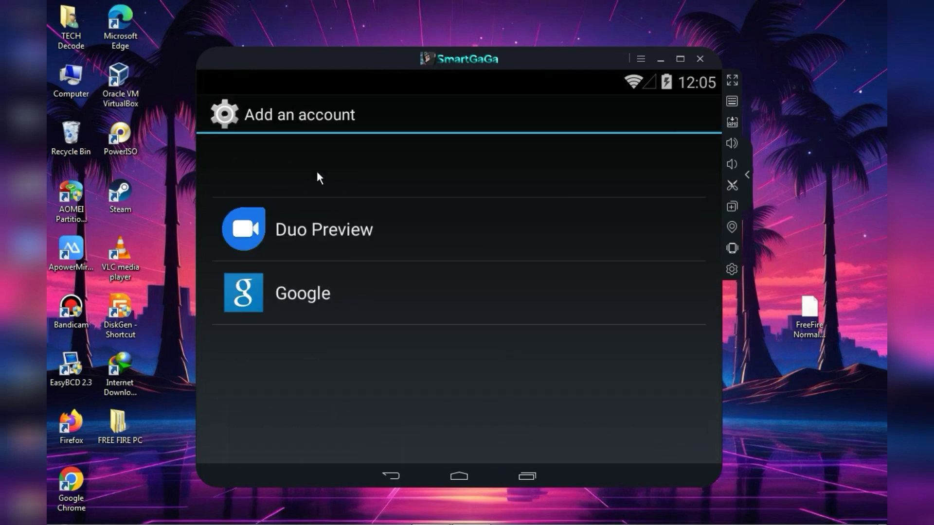
click(283, 300)
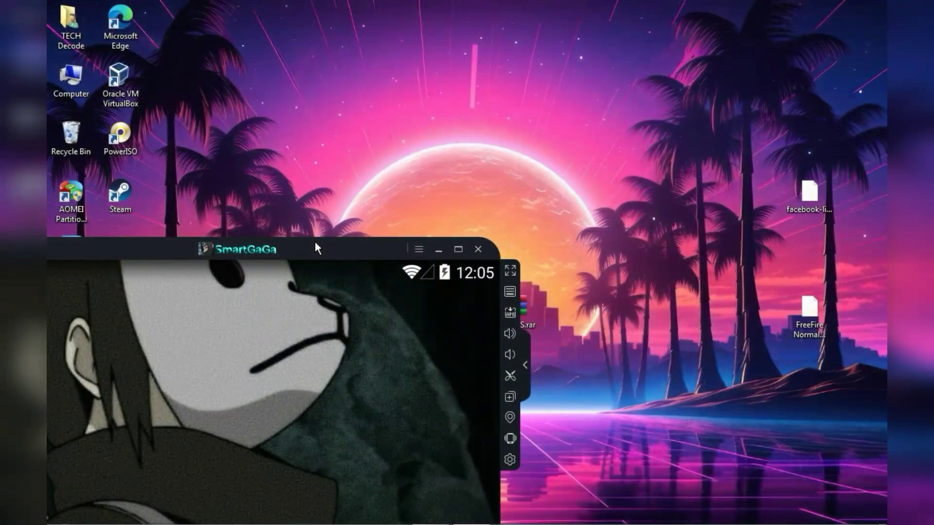
Bring the emulator window back to the middle of the desktop and start GLTools' PirateActivity through Activity Launcher
drag(315, 248, 536, 46)
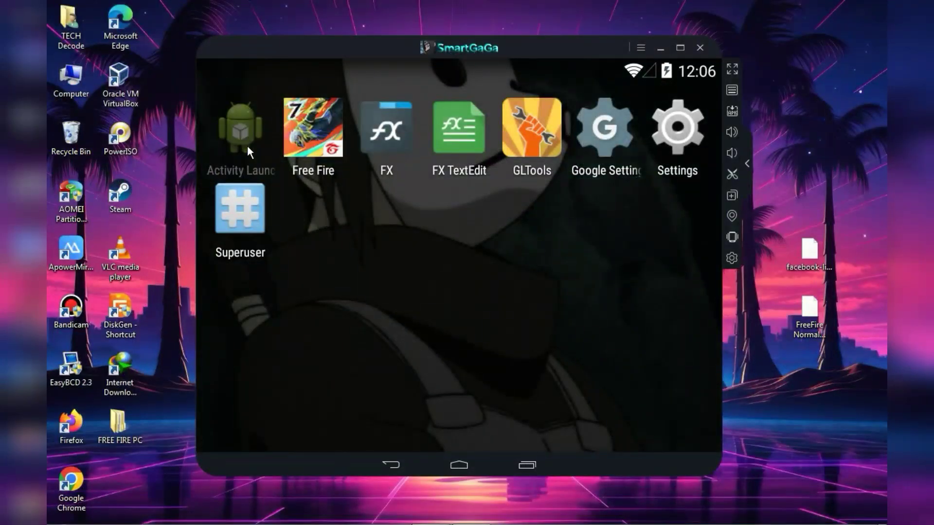
click(247, 145)
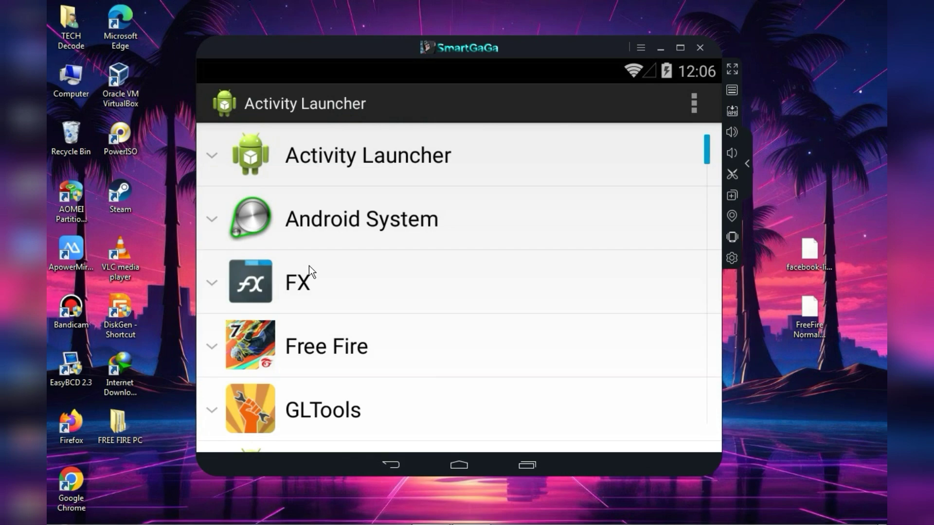
drag(323, 333, 331, 214)
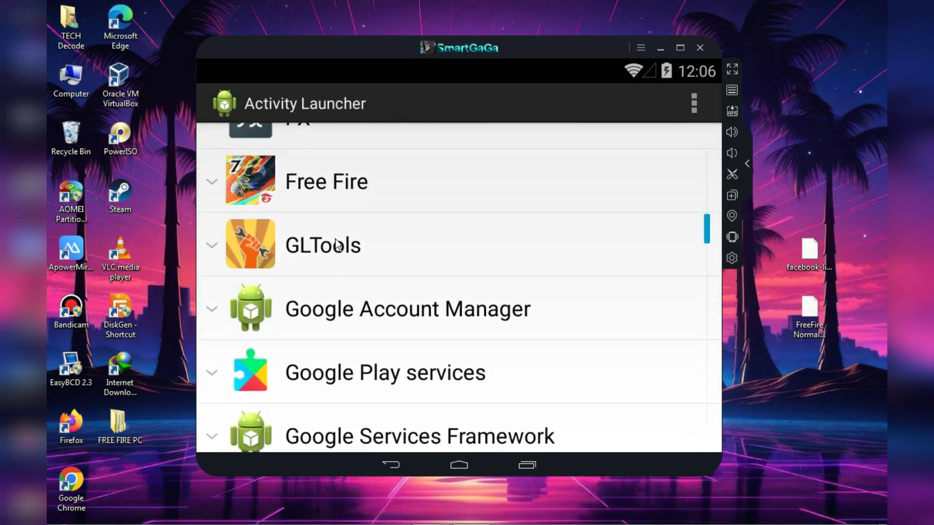
click(336, 245)
click(347, 360)
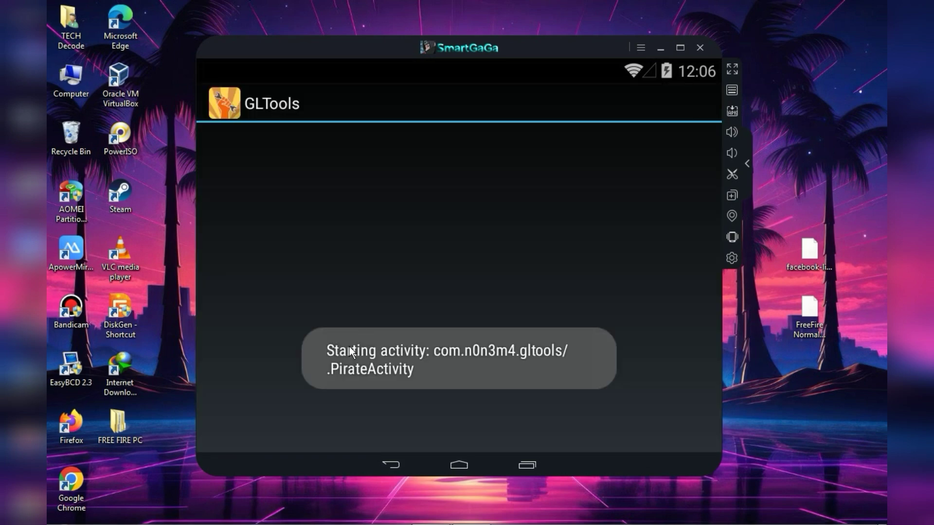
Open the Free Fire profile in GLTools and enable custom settings for this app
click(350, 363)
click(337, 177)
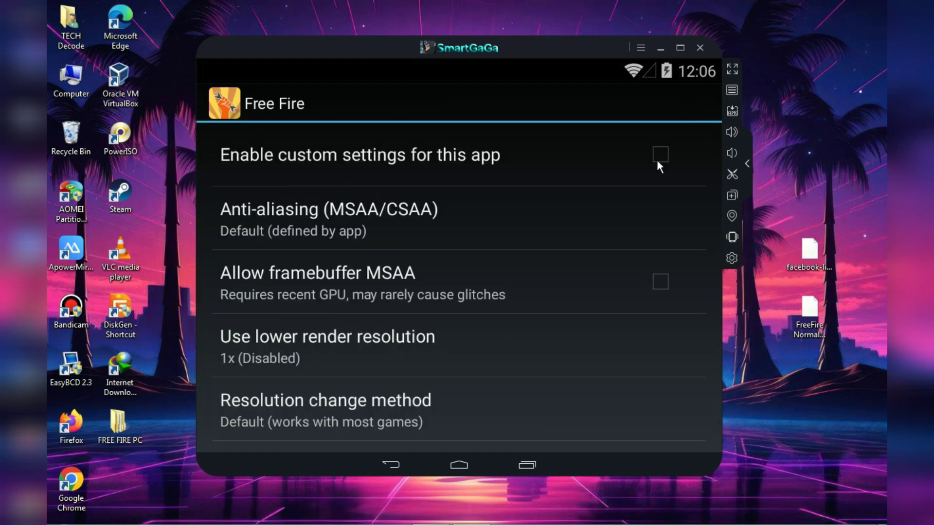
click(658, 164)
scroll(515, 316, down, 3)
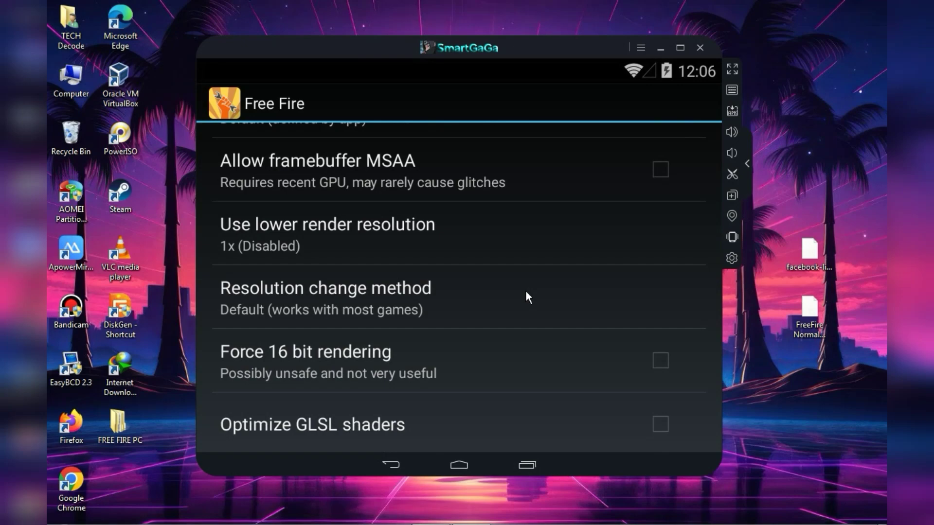
Set texture recompression to Disable in the Textures section of the Free Fire profile
click(525, 292)
click(271, 392)
scroll(372, 317, down, 1)
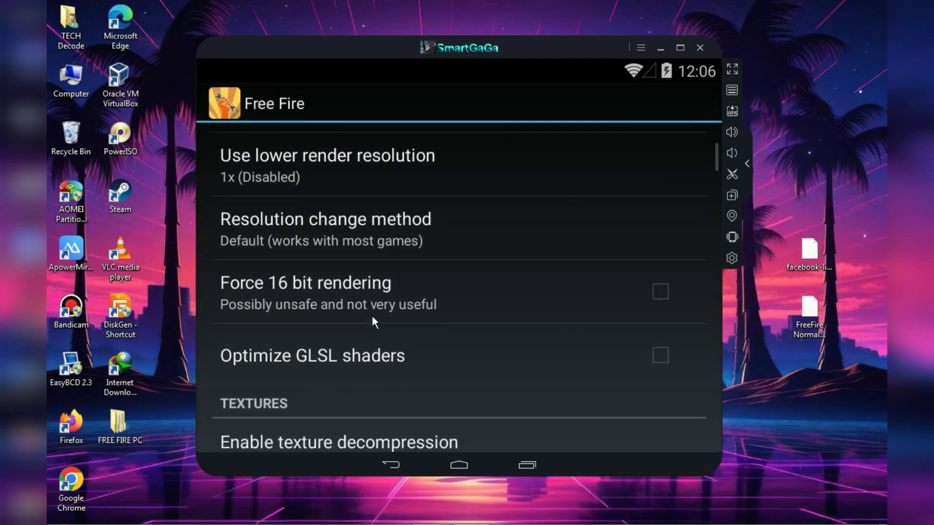
scroll(381, 351, down, 2)
click(379, 296)
click(386, 346)
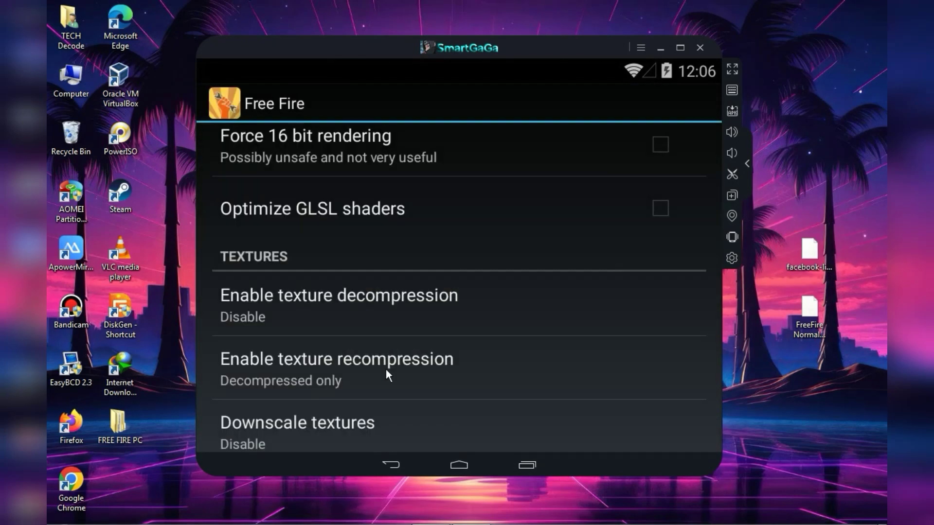
click(387, 375)
click(383, 373)
Look through the FPS counter, GPU name/emulation and anti-aliasing options of the Free Fire profile without choosing new values
scroll(384, 311, down, 3)
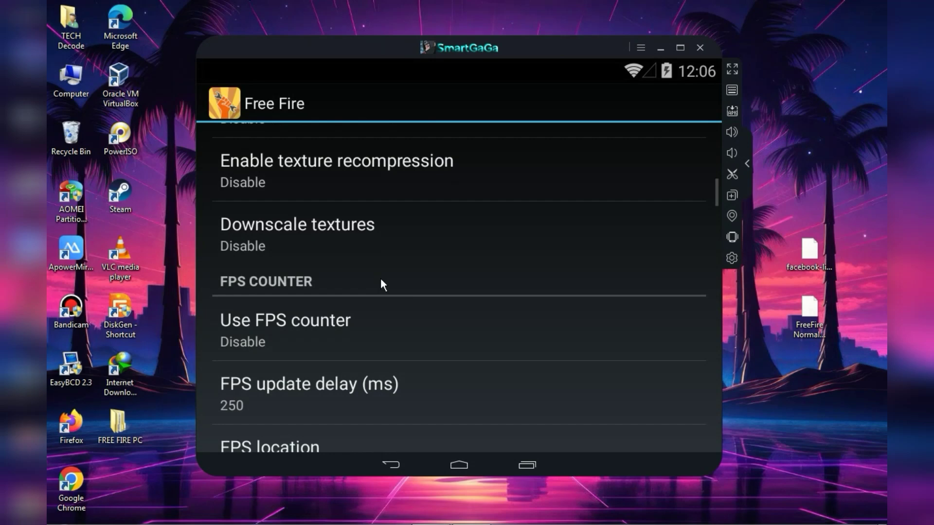
click(382, 323)
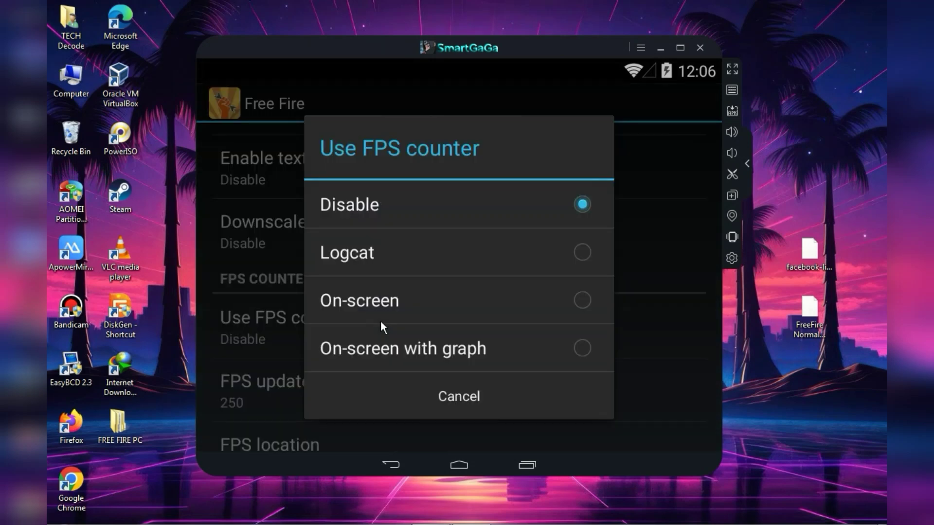
click(284, 389)
click(367, 396)
click(368, 396)
scroll(366, 251, down, 3)
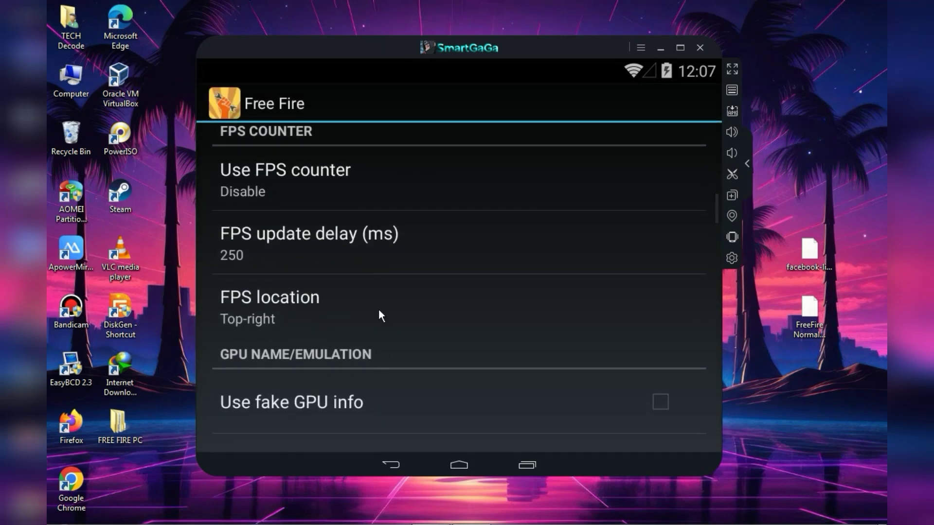
scroll(380, 315, down, 3)
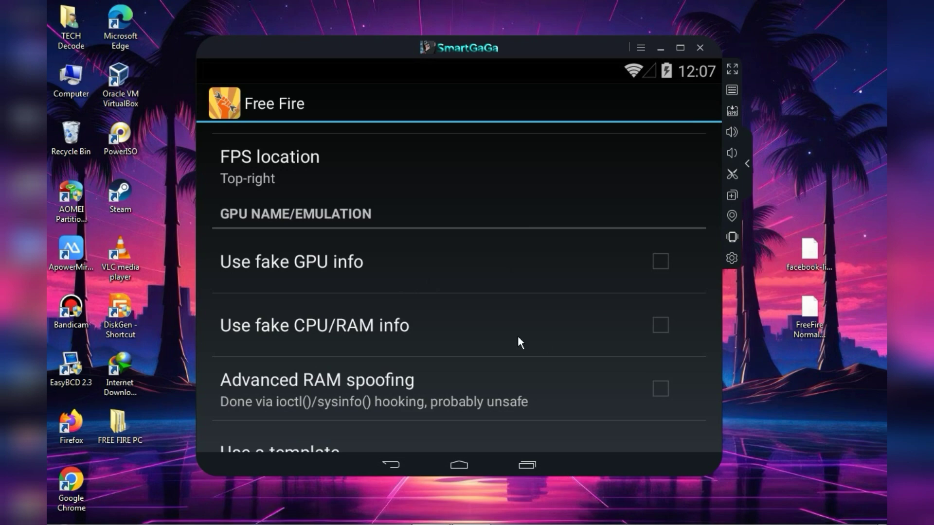
scroll(519, 342, down, 9)
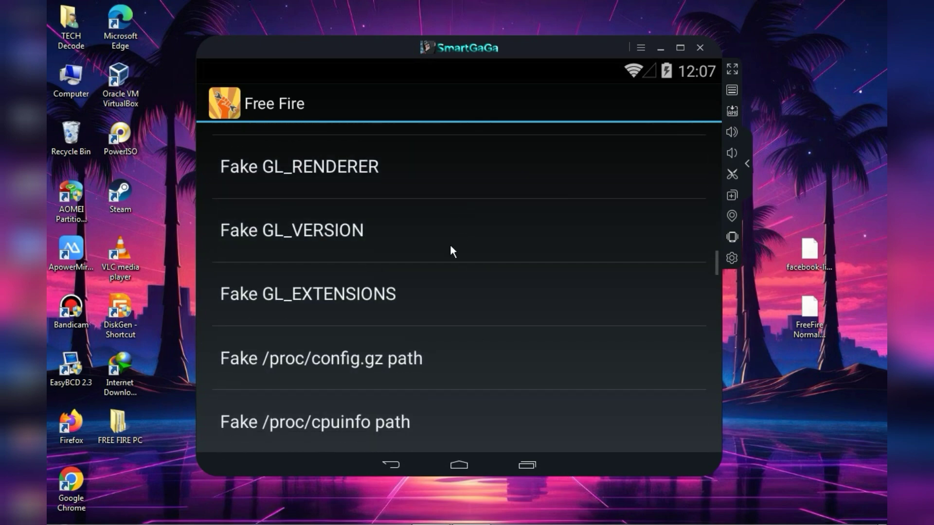
scroll(451, 246, down, 1)
scroll(474, 246, up, 15)
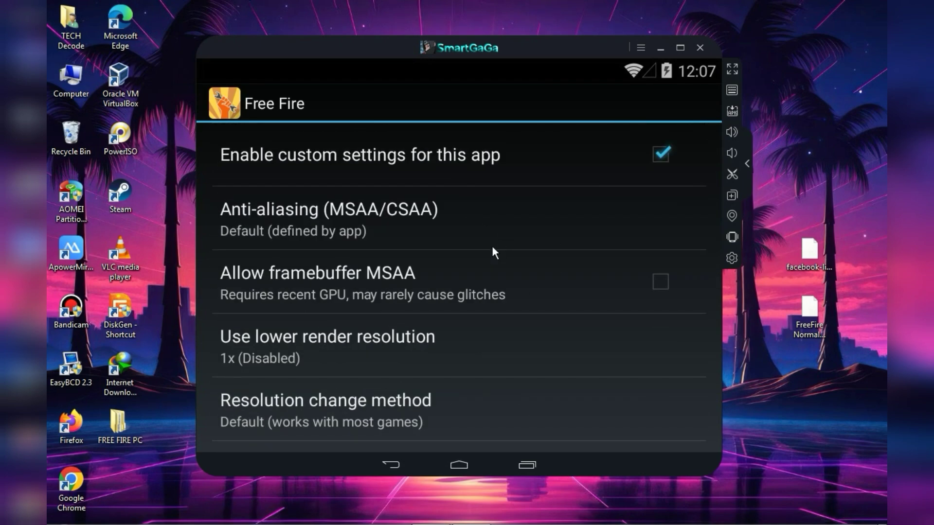
click(481, 229)
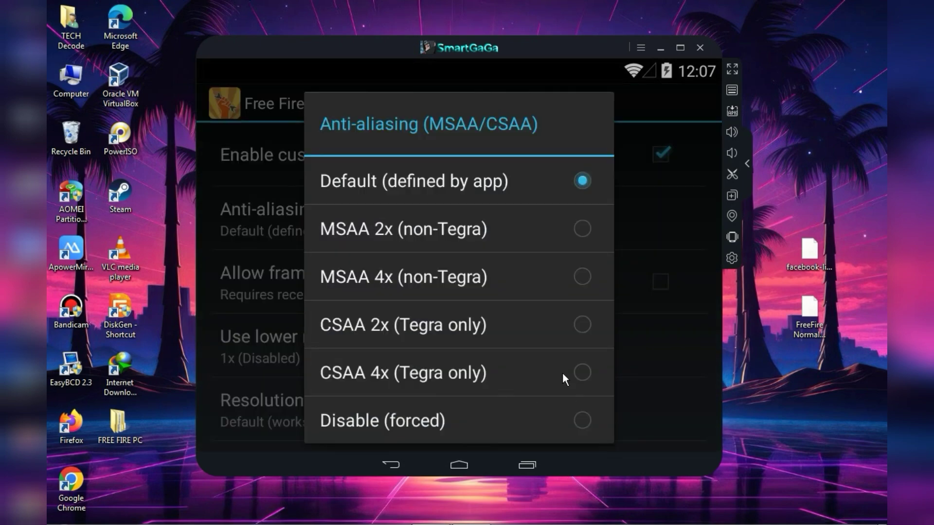
click(676, 418)
scroll(620, 341, down, 1)
click(614, 277)
click(576, 424)
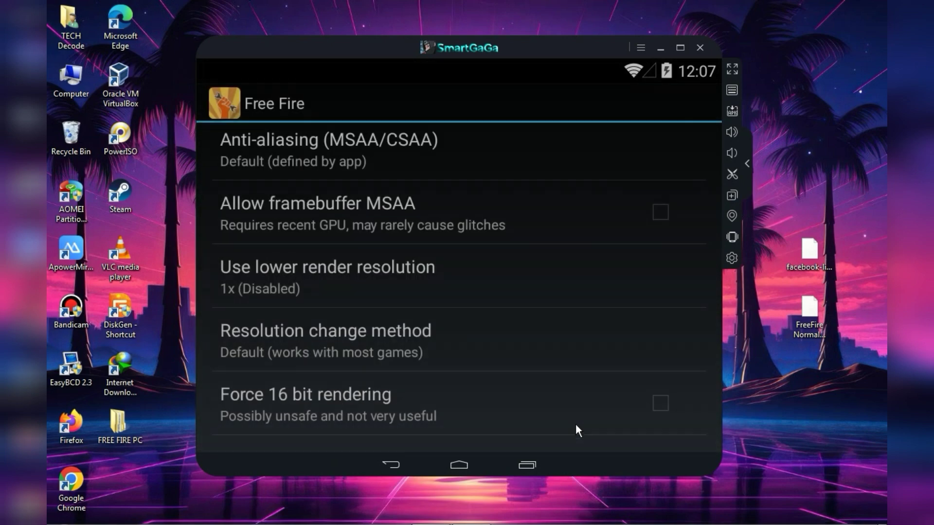
Set Downscale textures to Limit to 2x2 in the Free Fire profile
scroll(576, 413, down, 3)
scroll(495, 345, down, 3)
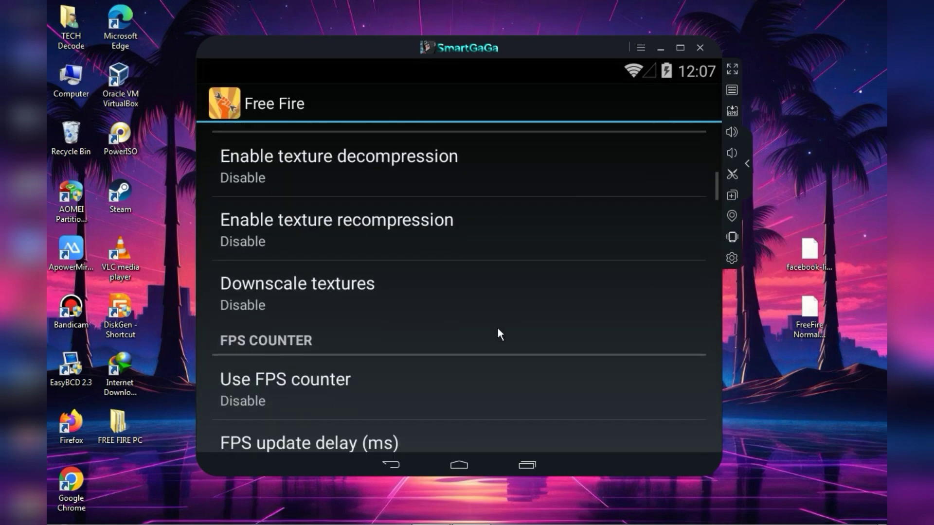
click(518, 261)
scroll(511, 365, down, 3)
scroll(516, 384, down, 2)
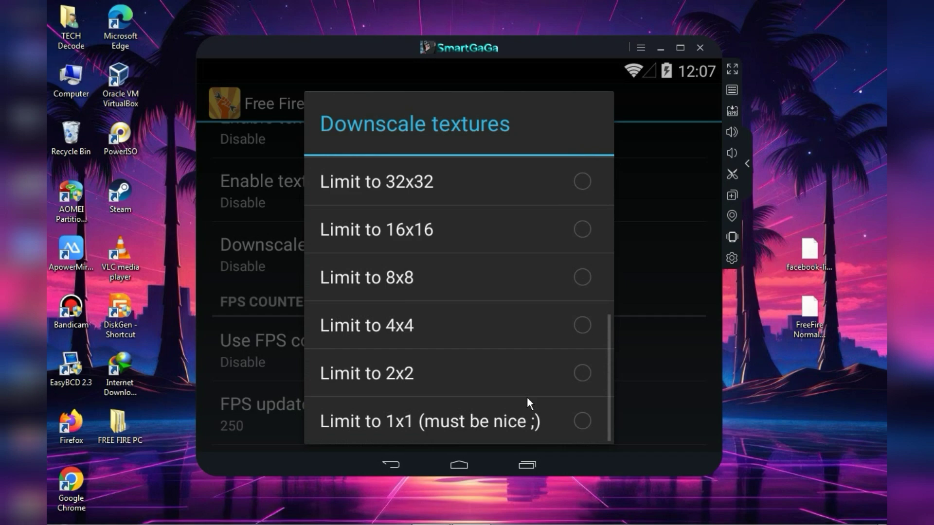
click(586, 380)
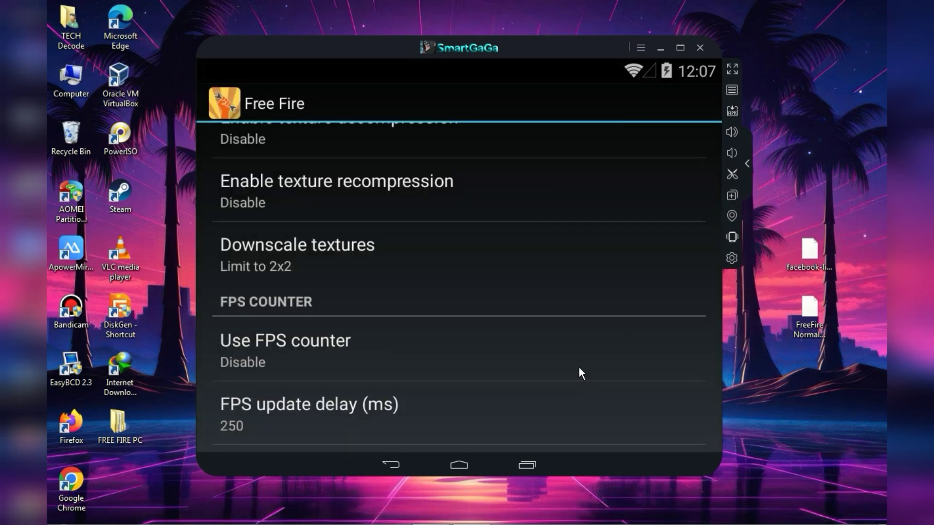
Go back to the start of the Free Fire profile and close GLTools through the list of recent apps
scroll(559, 311, down, 2)
scroll(549, 253, down, 3)
scroll(540, 244, up, 10)
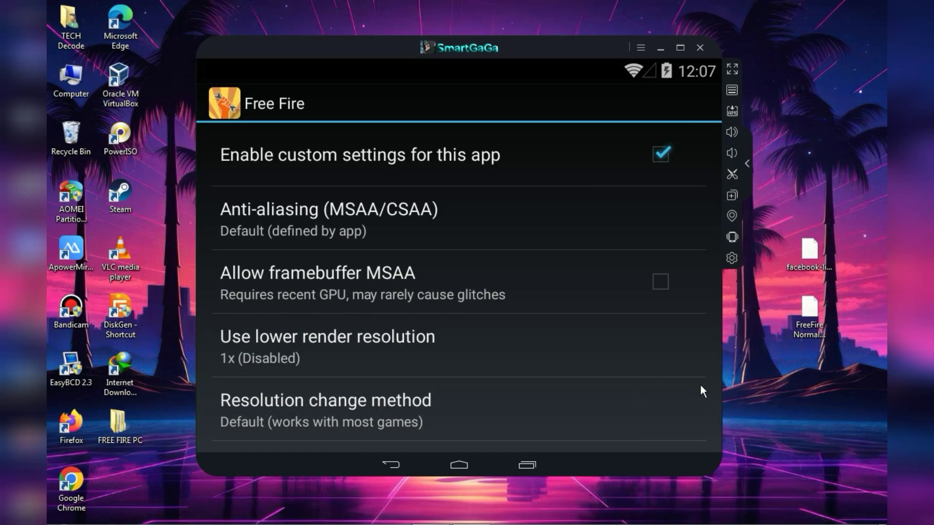
click(527, 465)
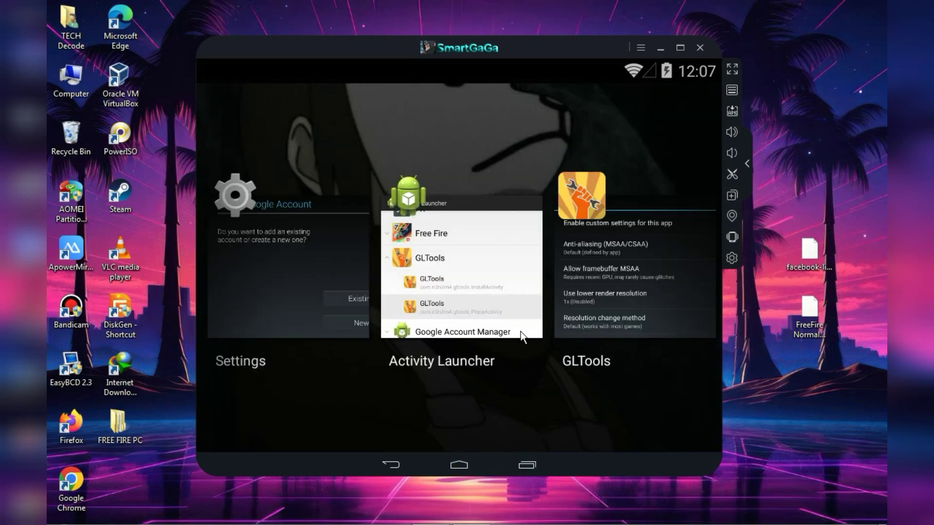
drag(632, 302, 646, 457)
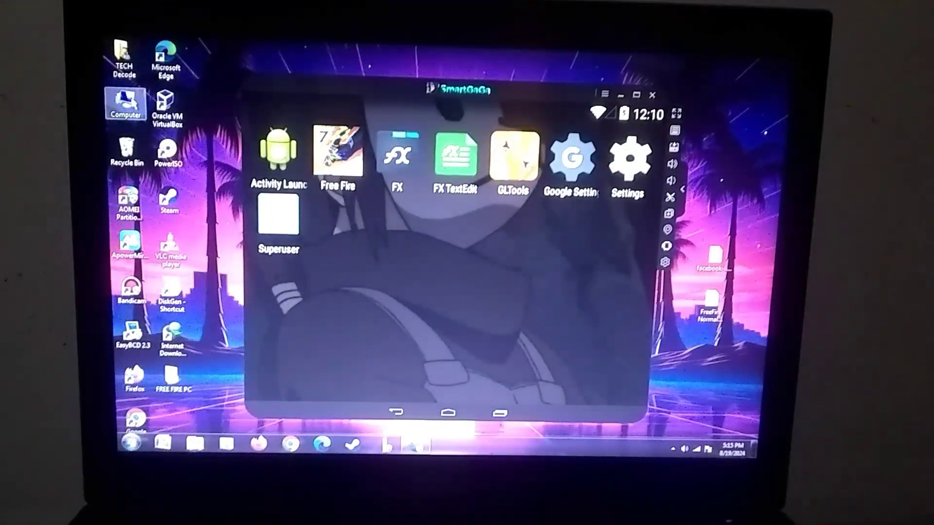
Check the PC's graphics memory in the display adapter properties and close the properties and Control Panel windows
right_click(130, 101)
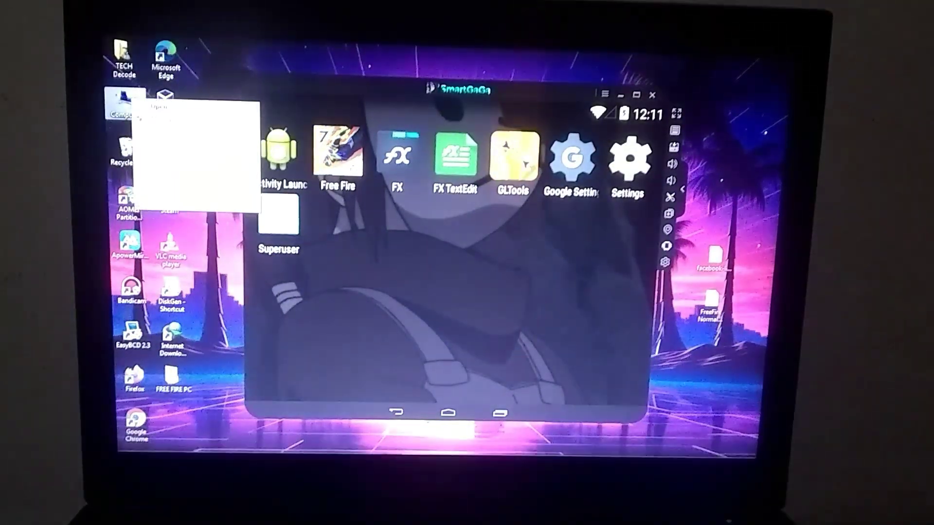
click(156, 206)
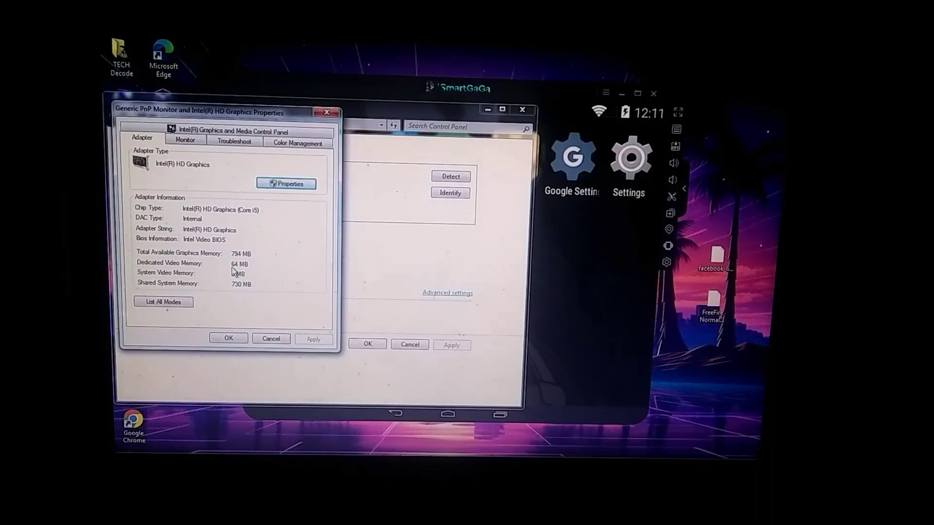
click(326, 113)
click(511, 110)
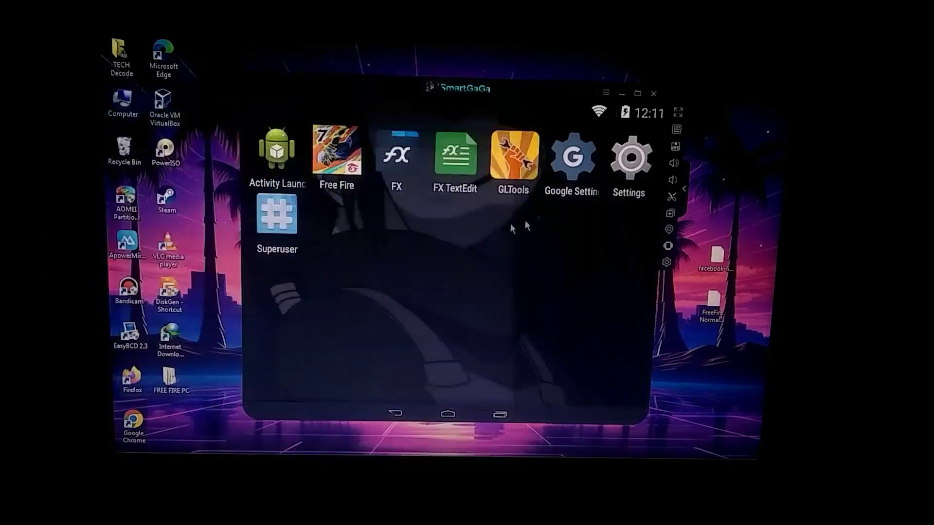
Launch Free Fire in the emulator and open the process list in Windows Task Manager
click(347, 155)
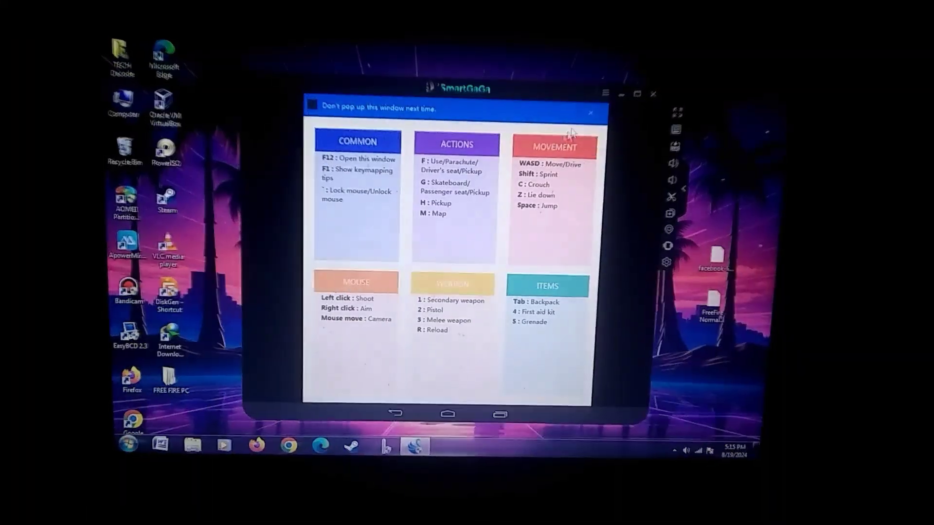
key(ctrl+shift+Escape)
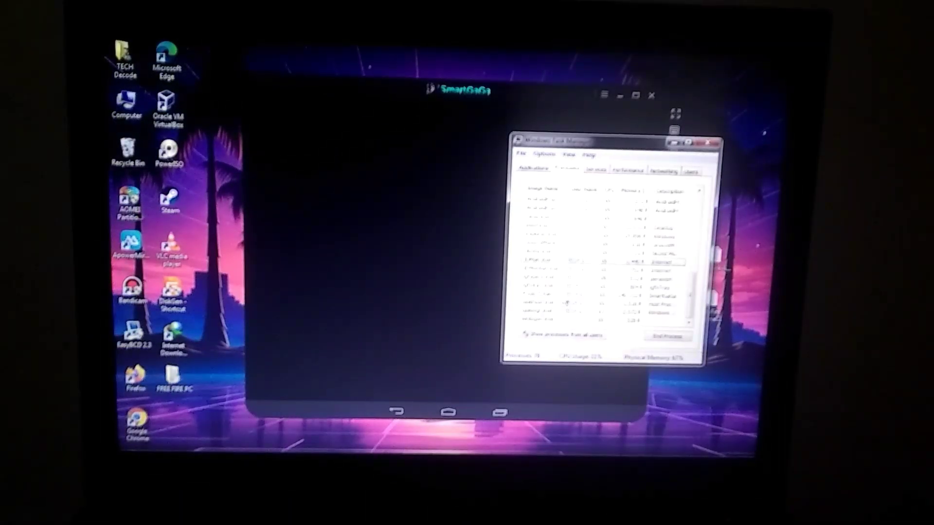
key(a)
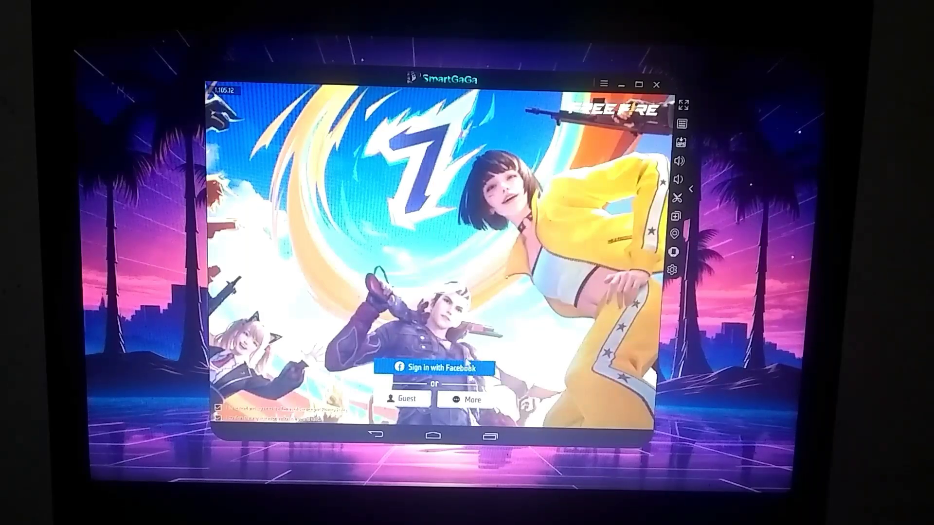
View Free Fire's additional sign-in options and close them, and dismiss the app cache clearing message
click(462, 402)
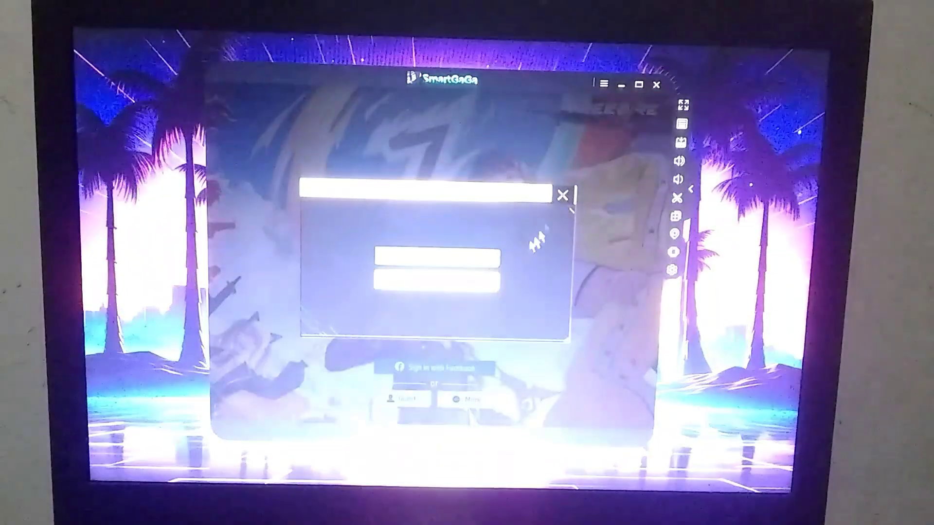
click(560, 198)
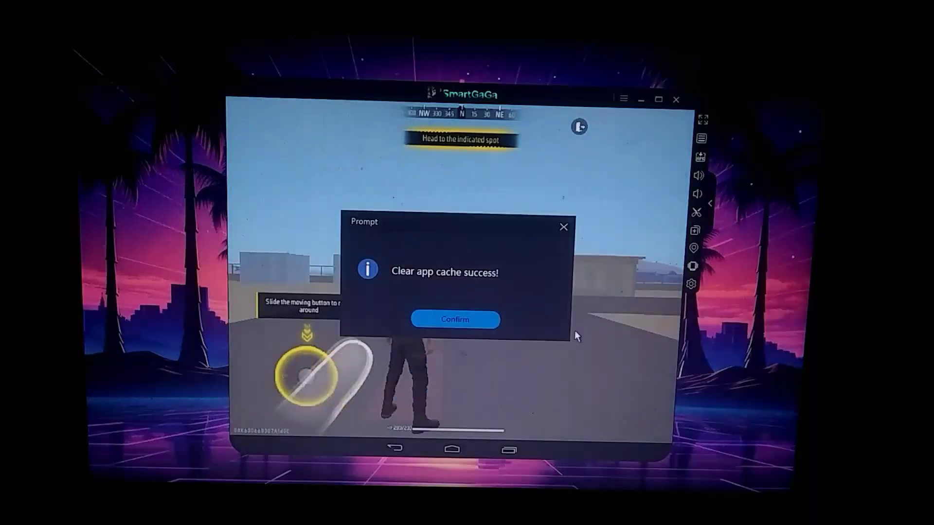
click(454, 320)
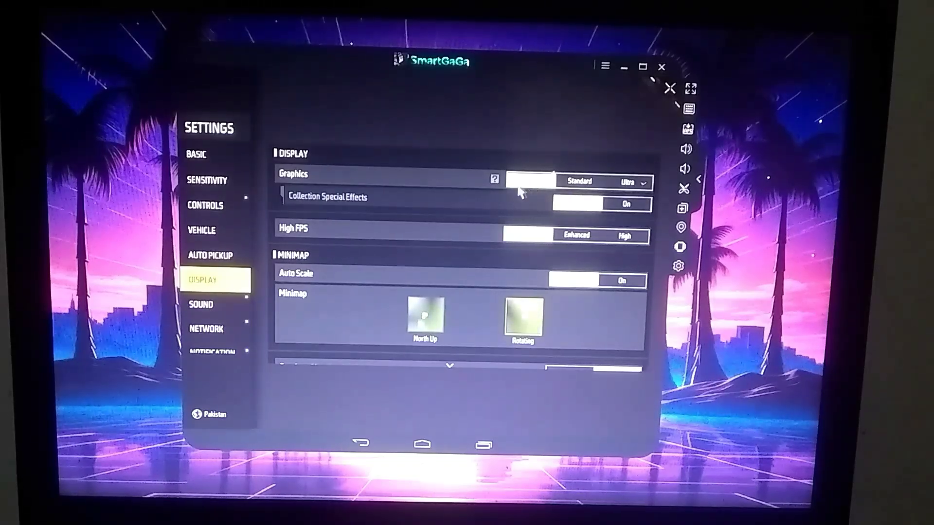
Leave the game's display settings for the lobby and check the resource packs in the Download Center
click(368, 445)
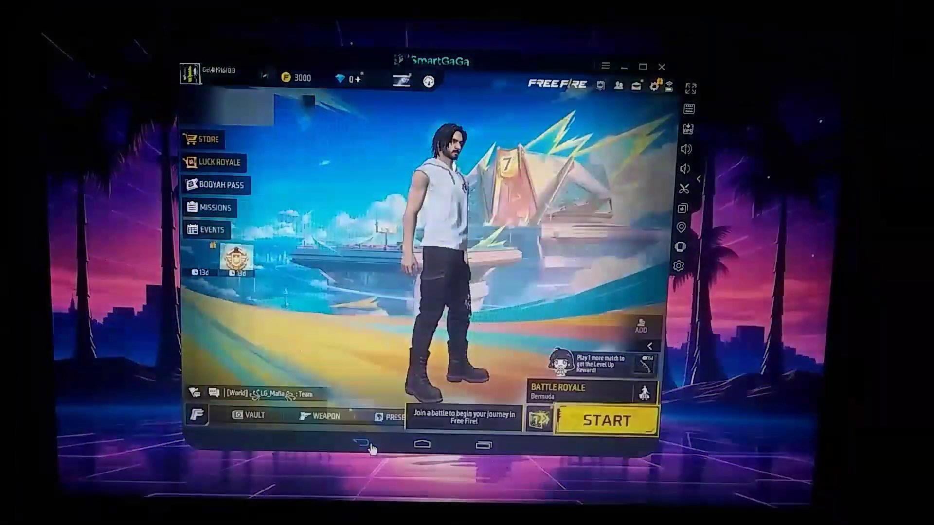
click(428, 83)
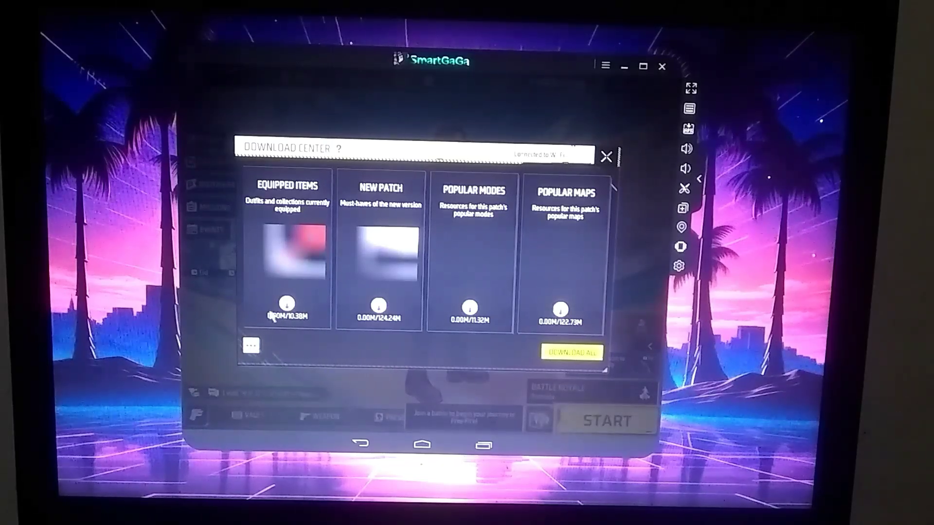
click(604, 157)
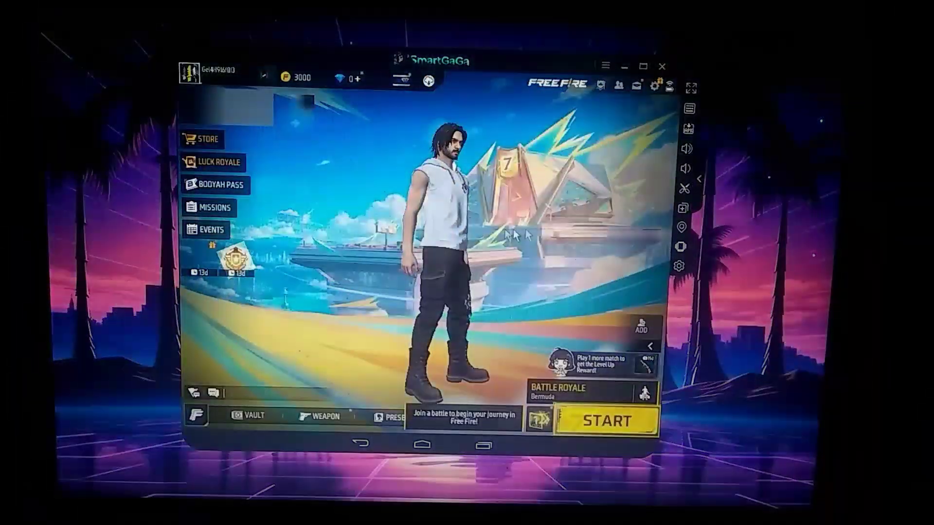
Start a Battle Royale match on the Bermuda map, running forward, looking around and shooting at opponents
click(586, 419)
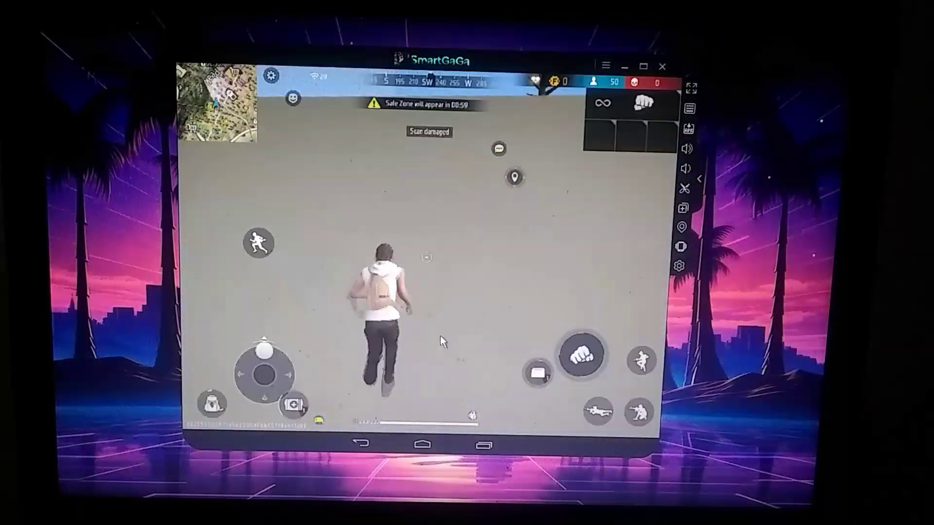
key(w)
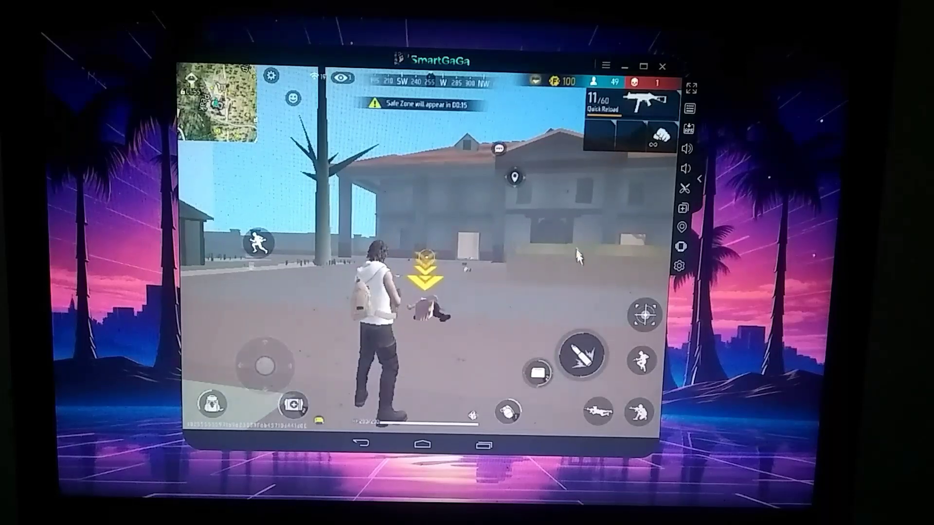
key(w)
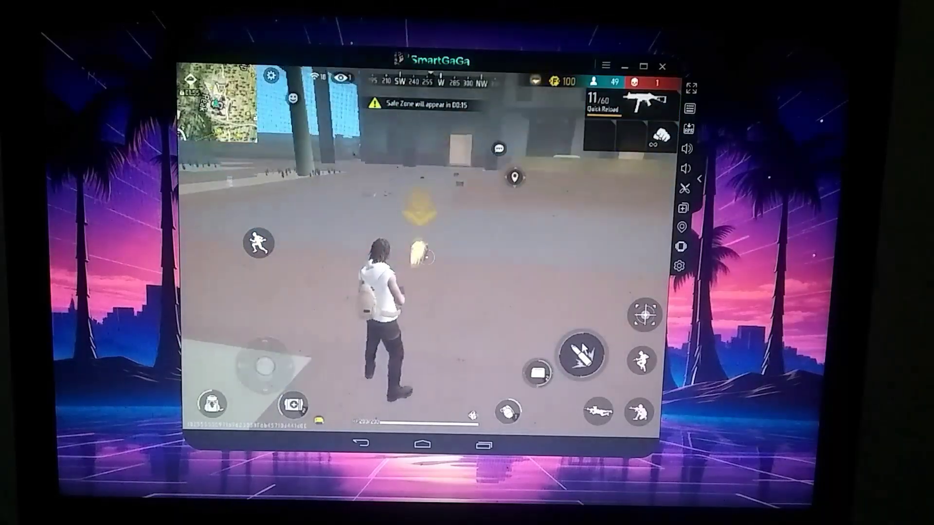
drag(577, 256, 580, 271)
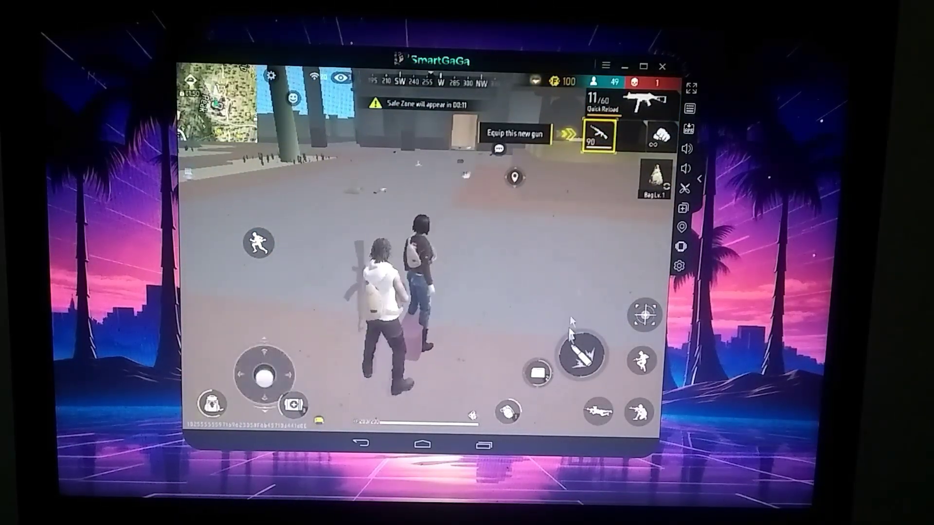
key(w)
click(580, 353)
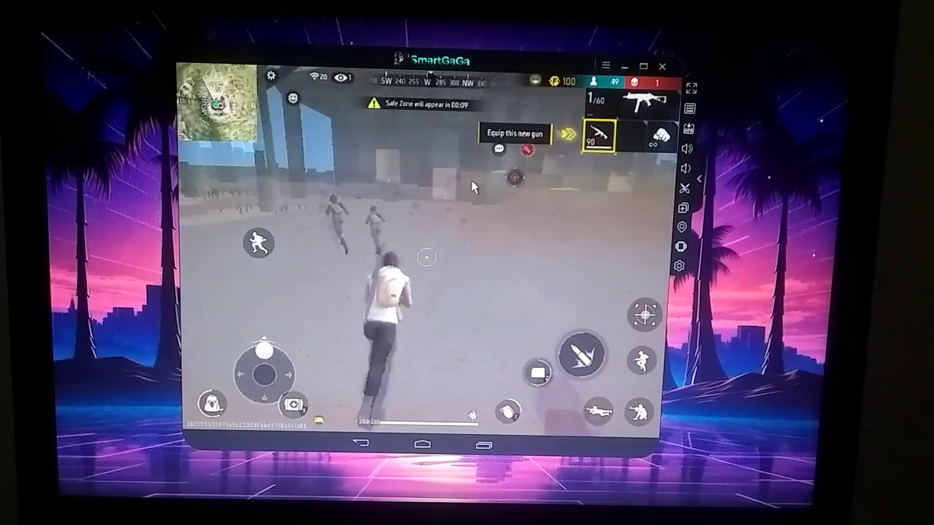
drag(599, 343, 578, 336)
key(w)
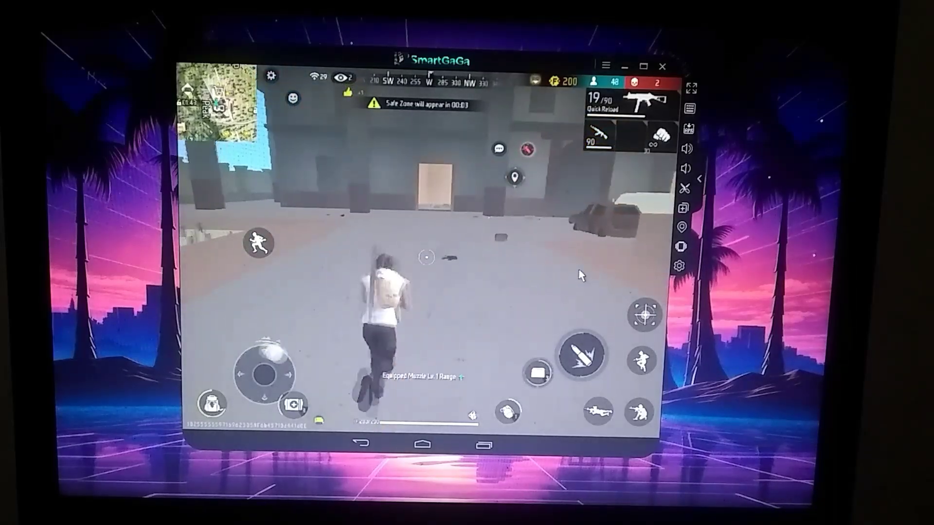